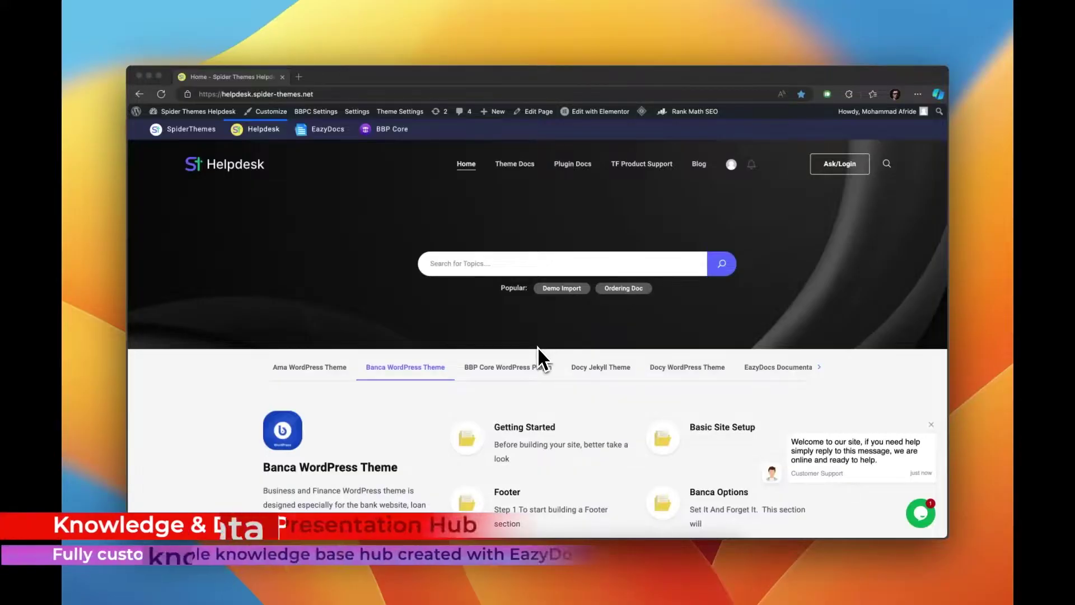
# - Browse the BBP Core, Docy Jekyll and Docy WordPress doc groups in Spider Themes Helpdesk
pyautogui.scroll(-3, 538, 348)
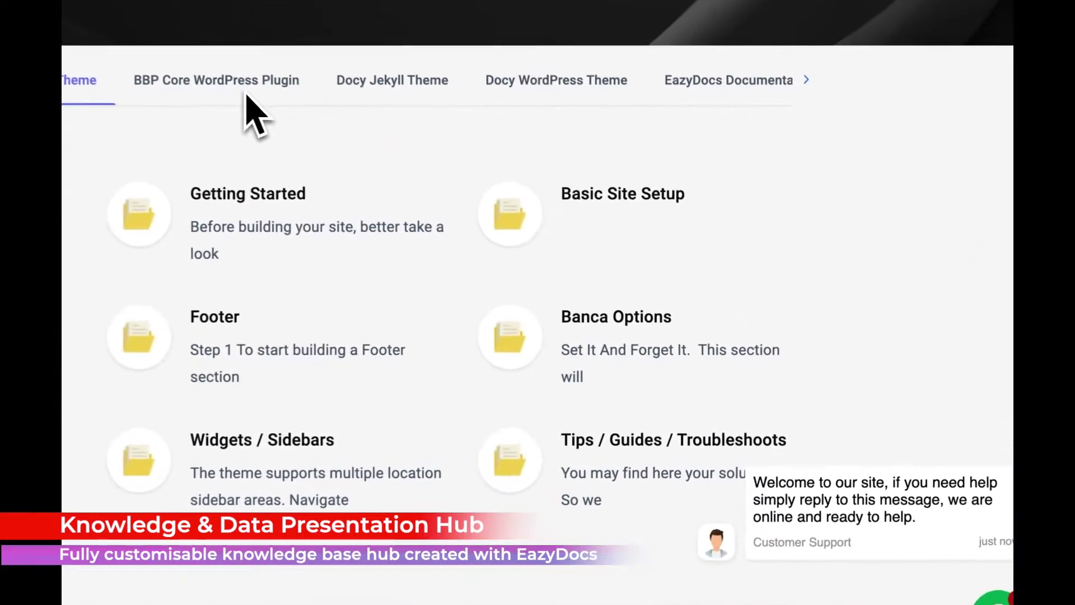
pyautogui.click(246, 92)
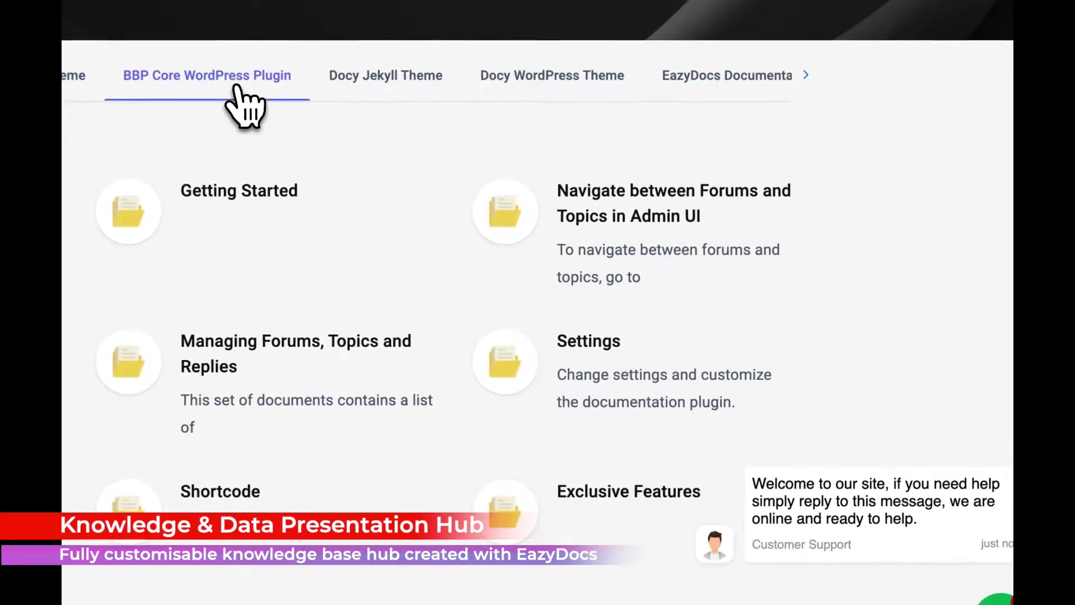
pyautogui.click(337, 94)
pyautogui.scroll(2, 358, 89)
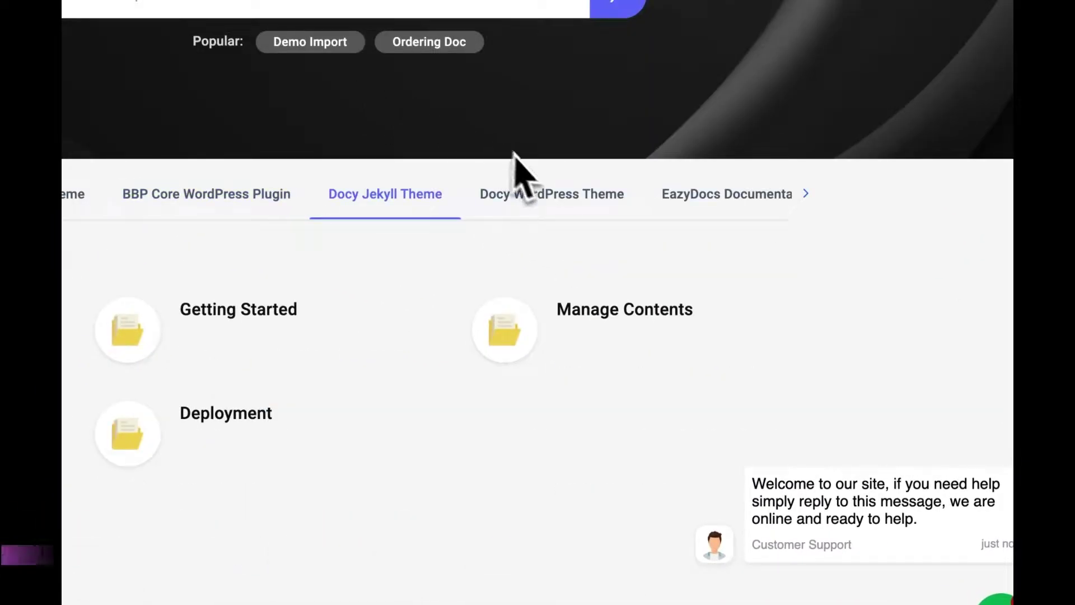
pyautogui.click(555, 193)
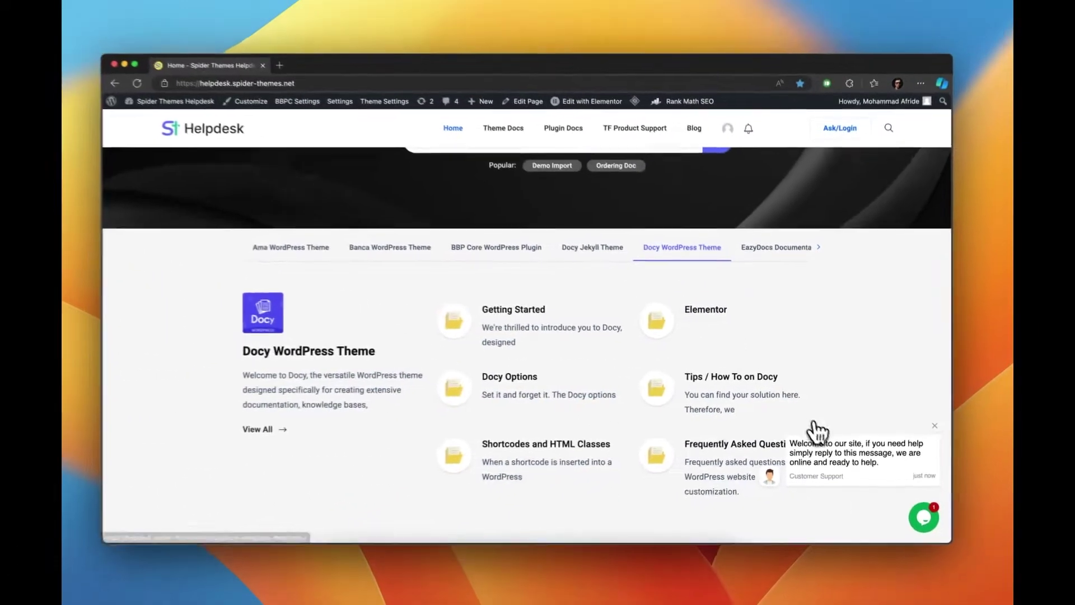
pyautogui.scroll(2, 728, 336)
# - Search 'Knowledge Base' and read the article on adding an EazyDocs search bar
pyautogui.click(653, 202)
pyautogui.write('Knowledge Base')
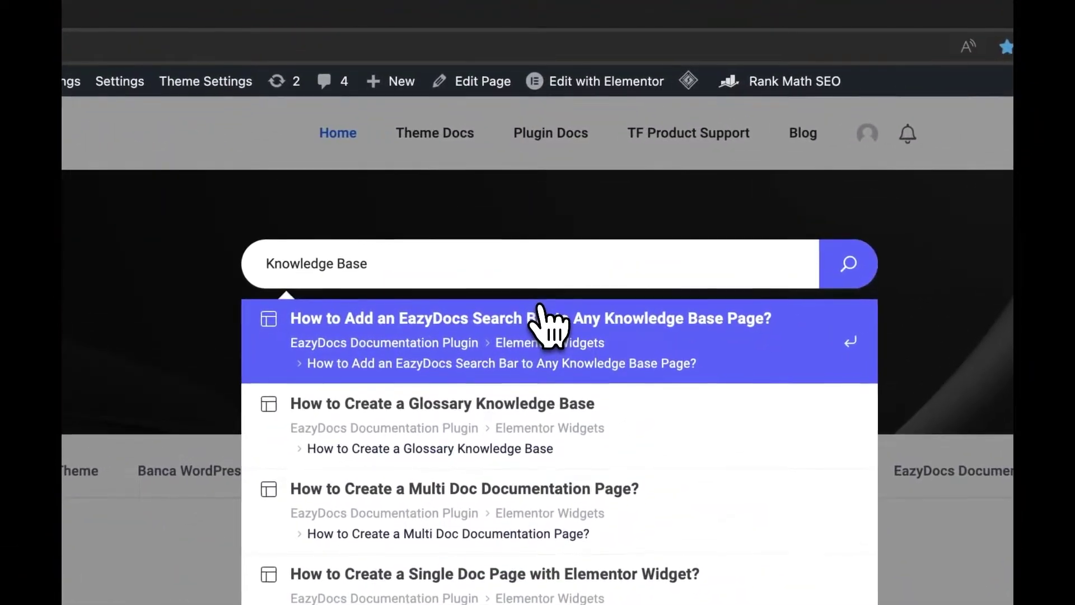
pyautogui.click(541, 320)
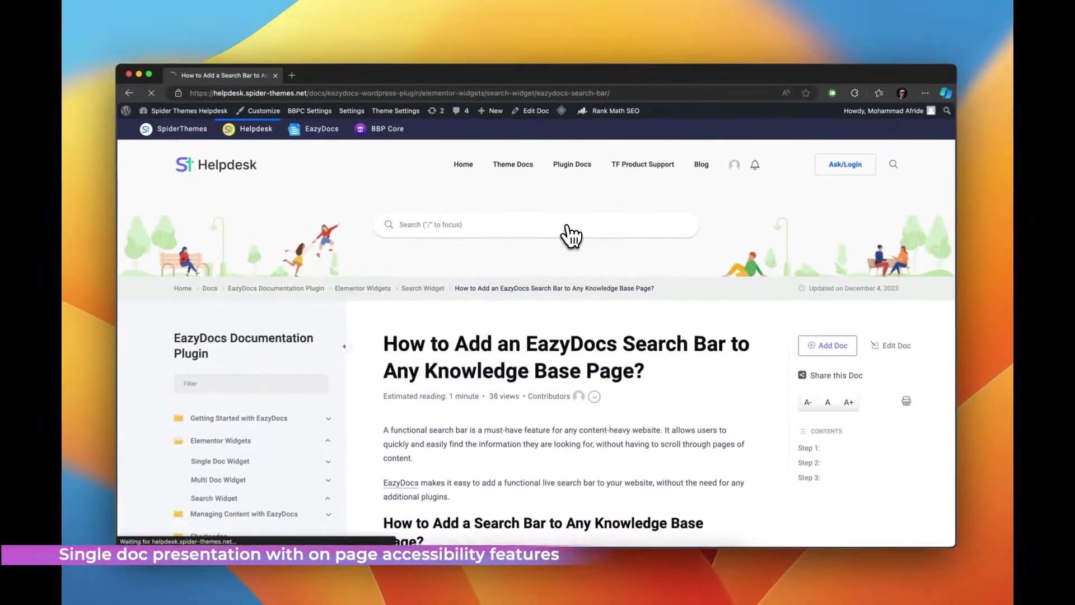
pyautogui.scroll(-3, 566, 235)
pyautogui.scroll(-8, 574, 286)
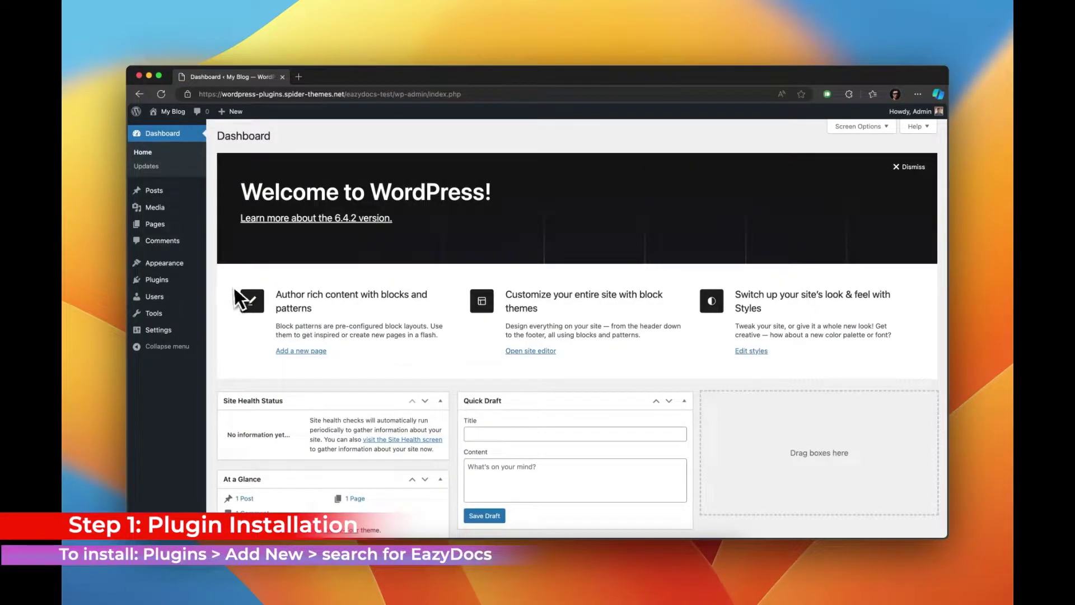
# - Install and activate the EazyDocs plugin, allowing its opt-in for update notifications
pyautogui.moveTo(182, 282)
pyautogui.click(221, 283)
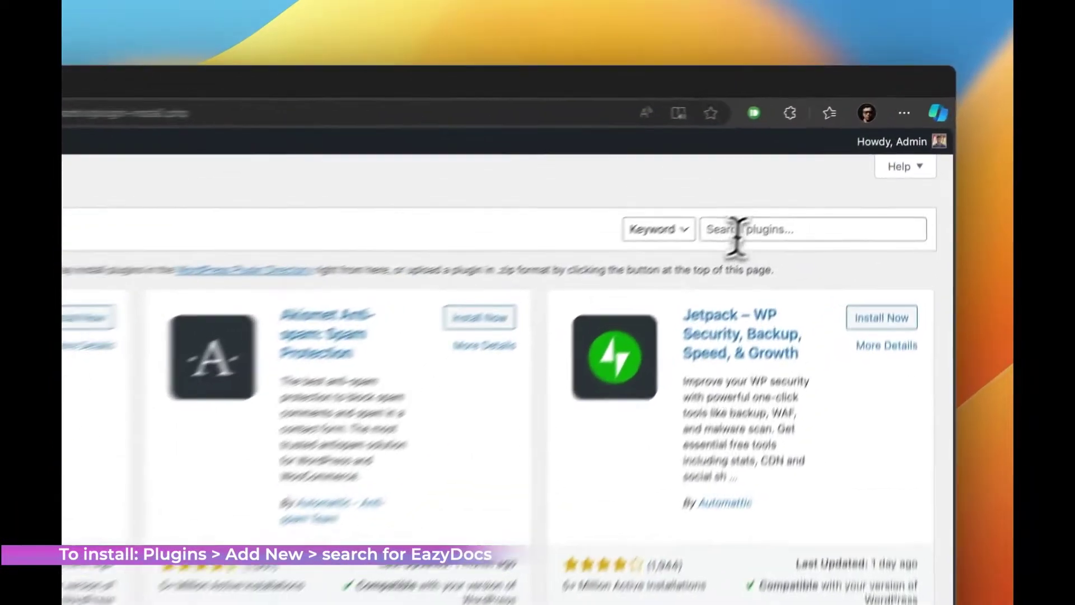
pyautogui.click(734, 233)
pyautogui.write('EazyDocs')
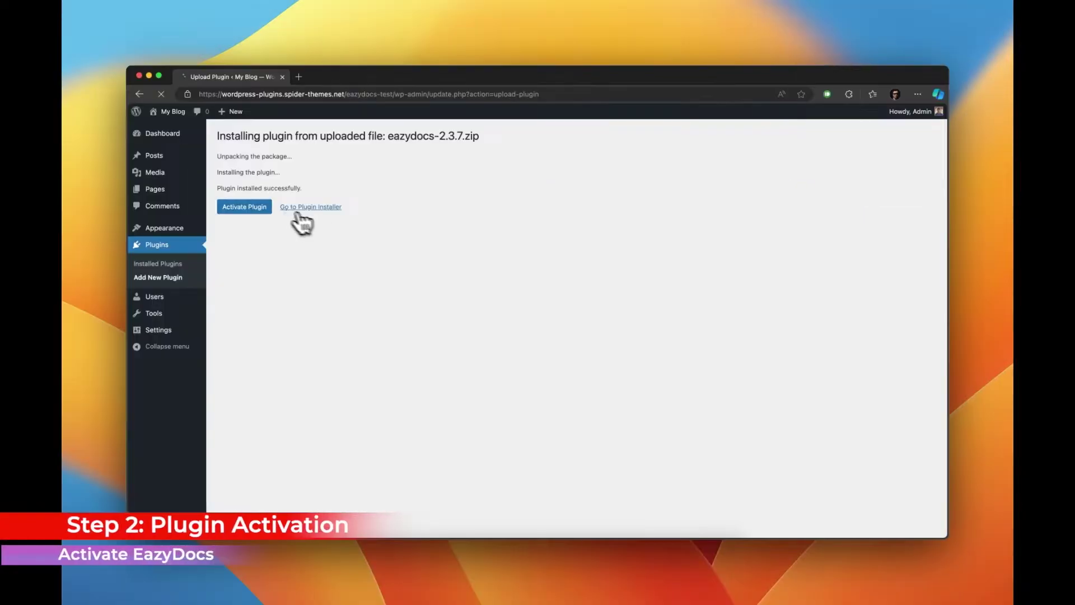
pyautogui.click(264, 208)
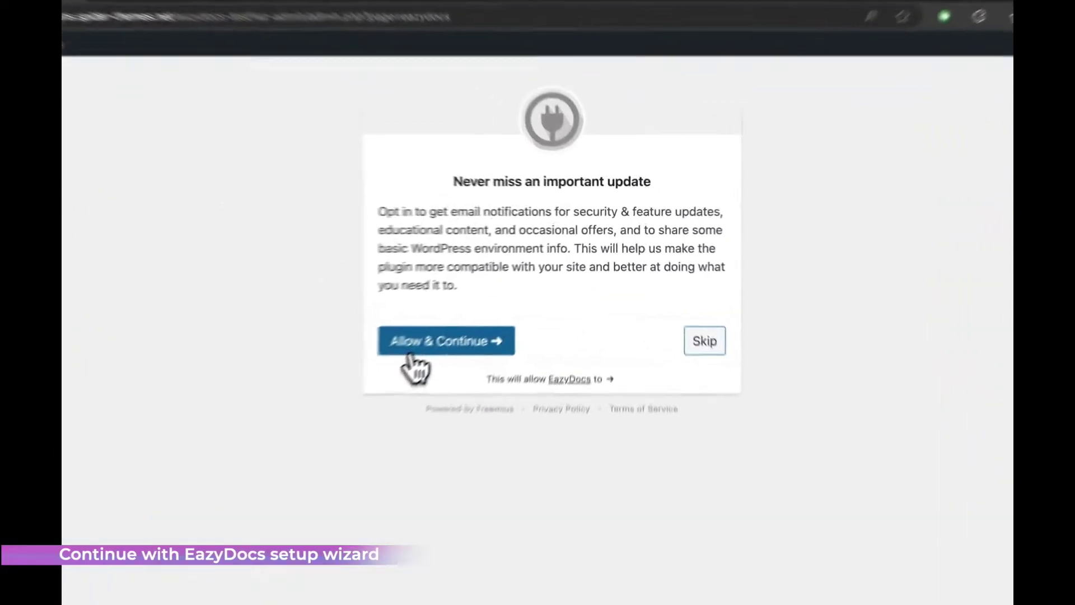
pyautogui.click(479, 301)
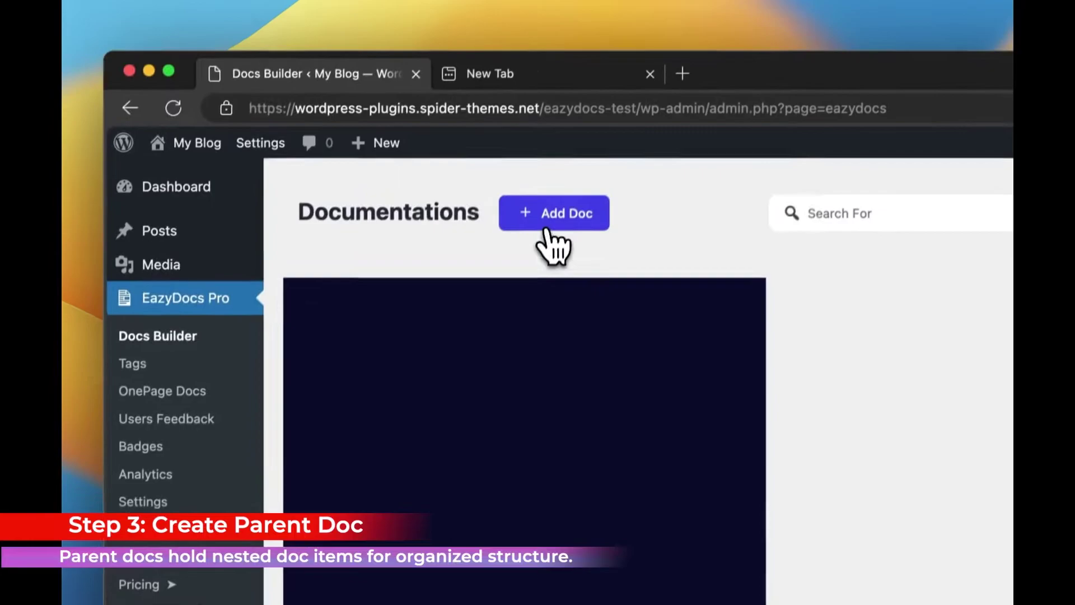
# - Add a parent doc named 'WordPress Troubleshooting Guide' in Docs Builder
pyautogui.click(548, 235)
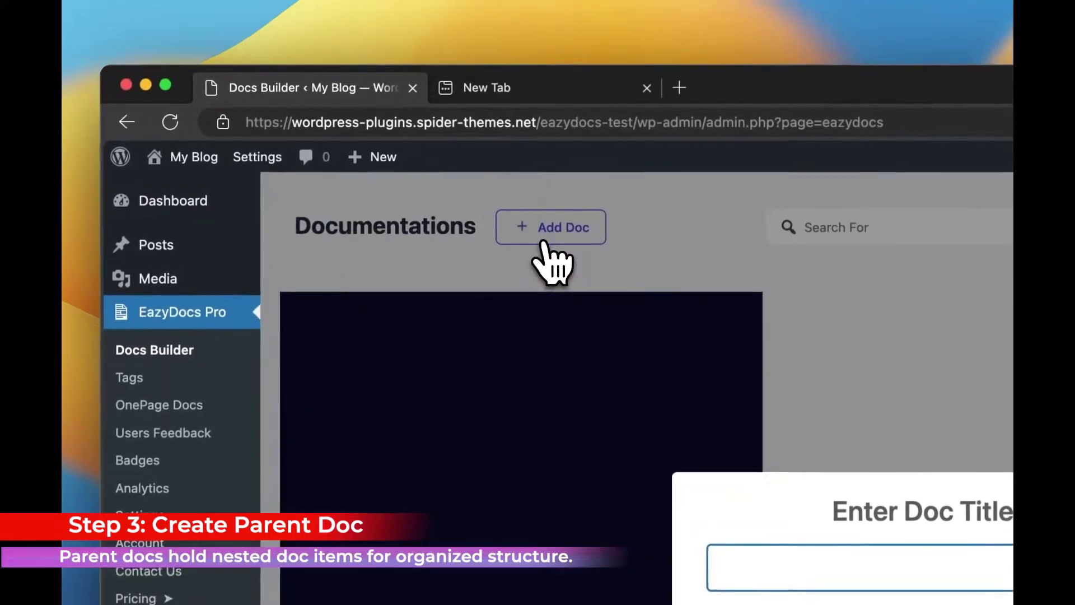
pyautogui.write('WordPress Troubleshooting')
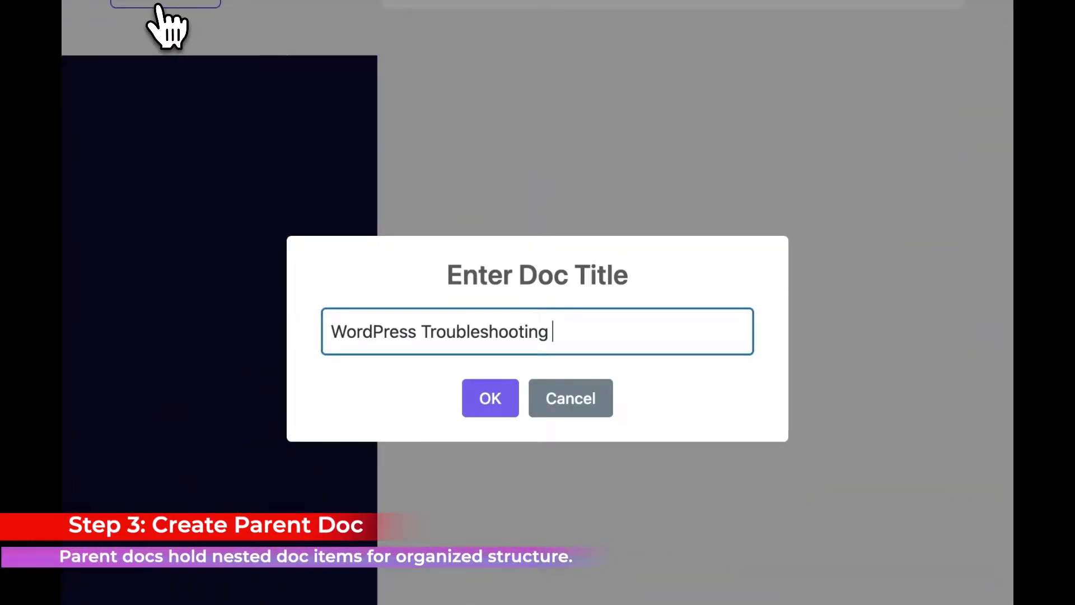
pyautogui.write(' Guide')
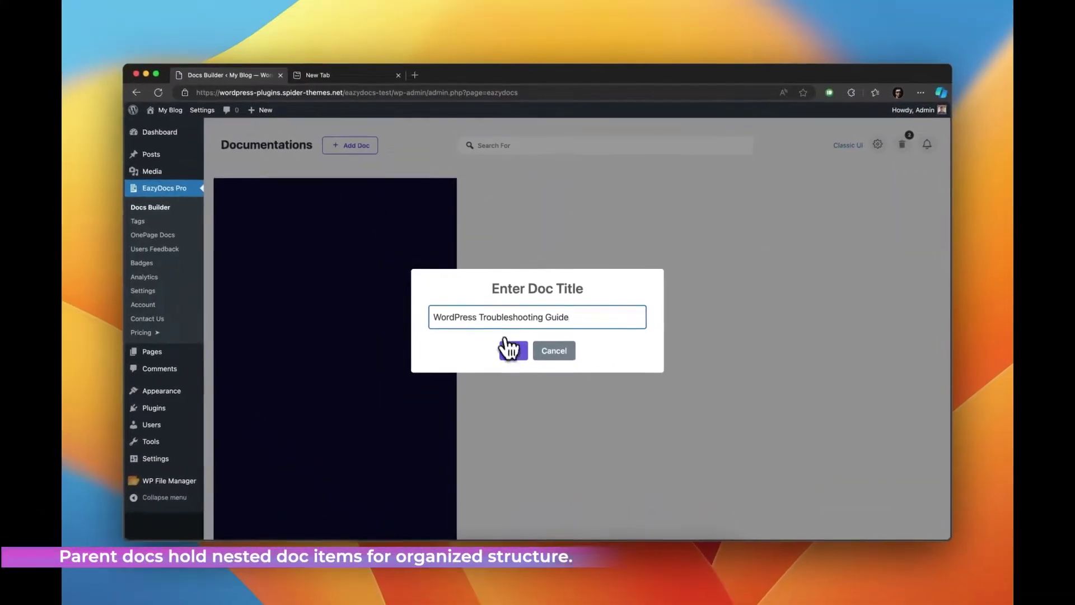
pyautogui.click(490, 398)
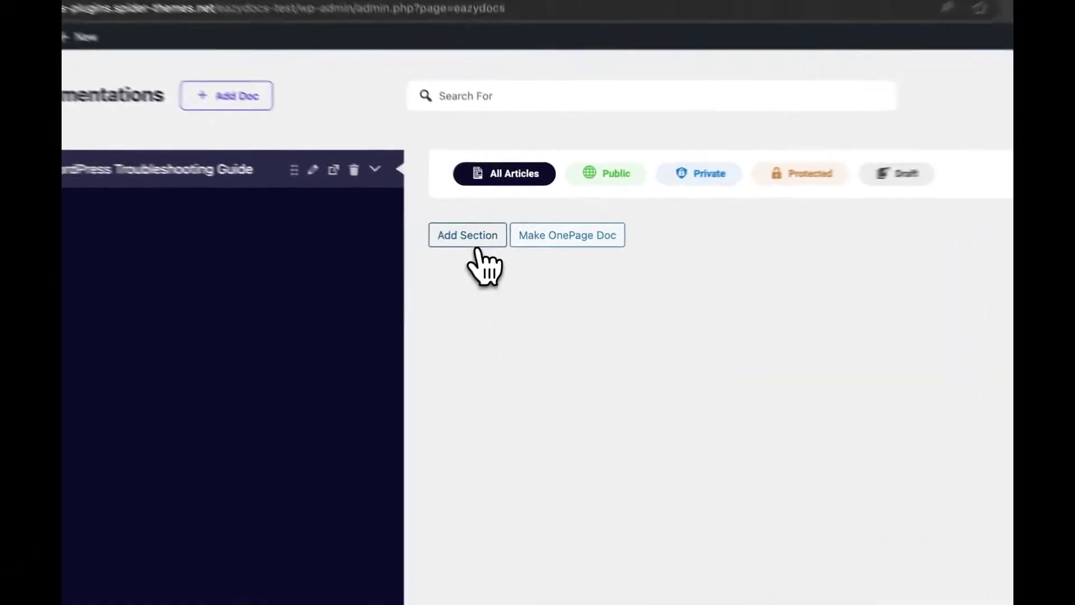
# - Add sections to the guide, including Getting Started, Theme Related Errors and Server Issue
pyautogui.click(498, 234)
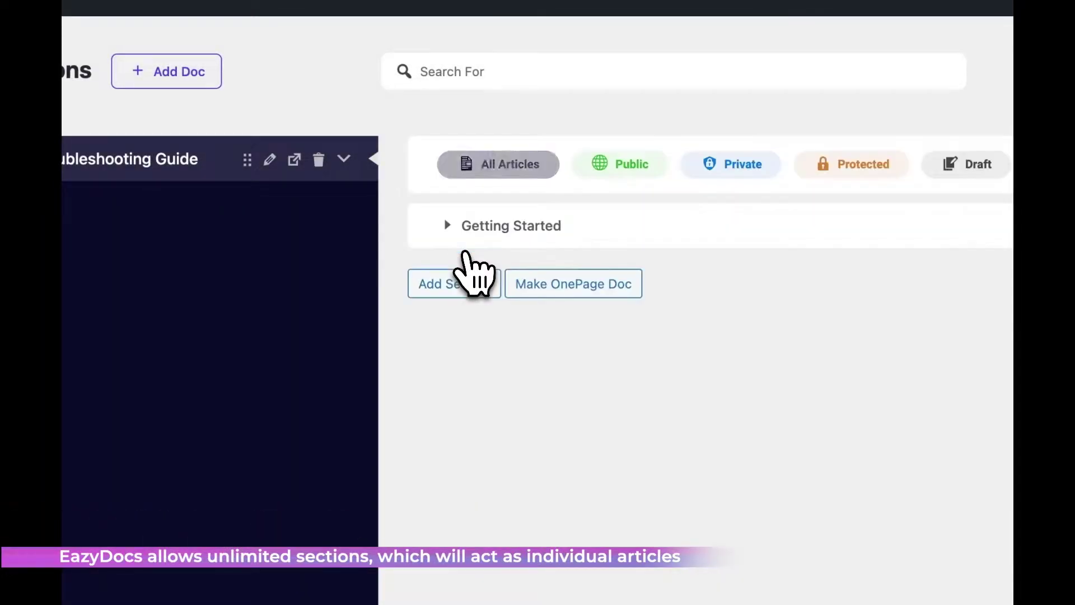
pyautogui.click(485, 283)
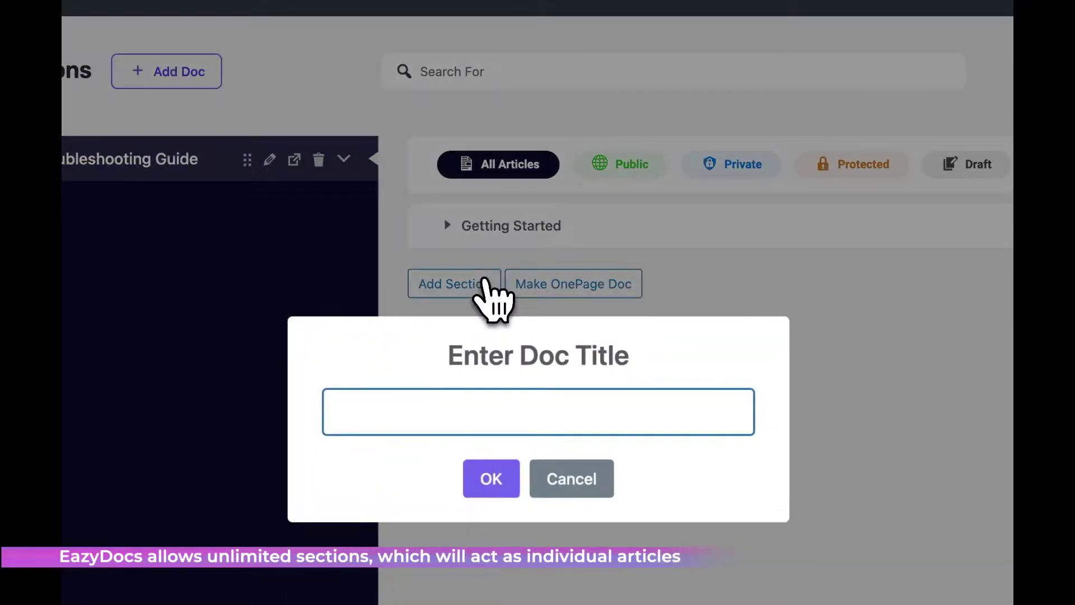
pyautogui.write('Theme Related Errors')
pyautogui.press('Return')
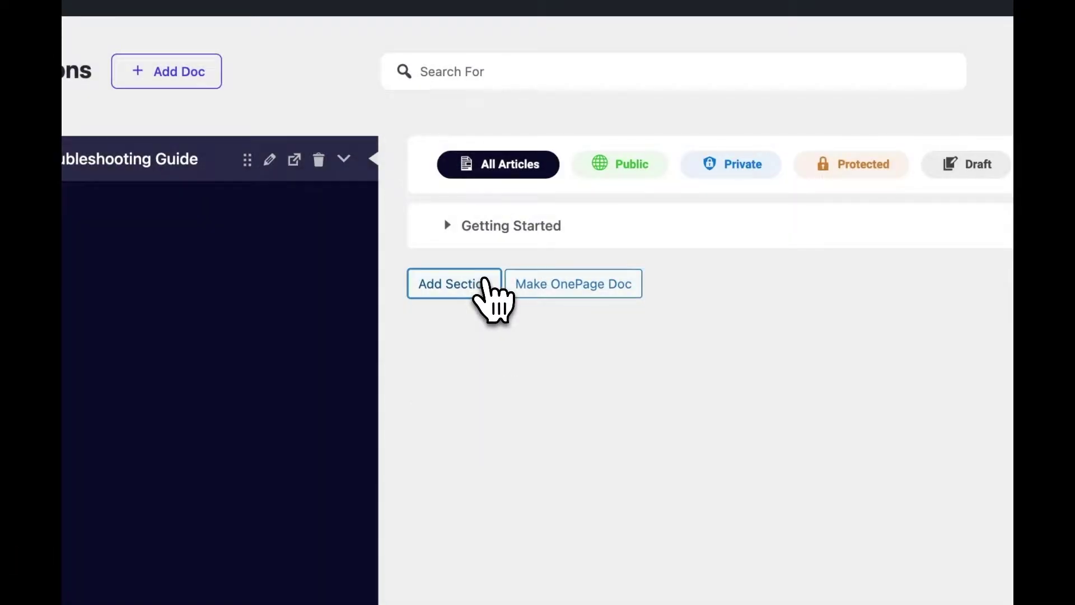
pyautogui.scroll(-3, 493, 303)
pyautogui.click(457, 216)
pyautogui.write('Se')
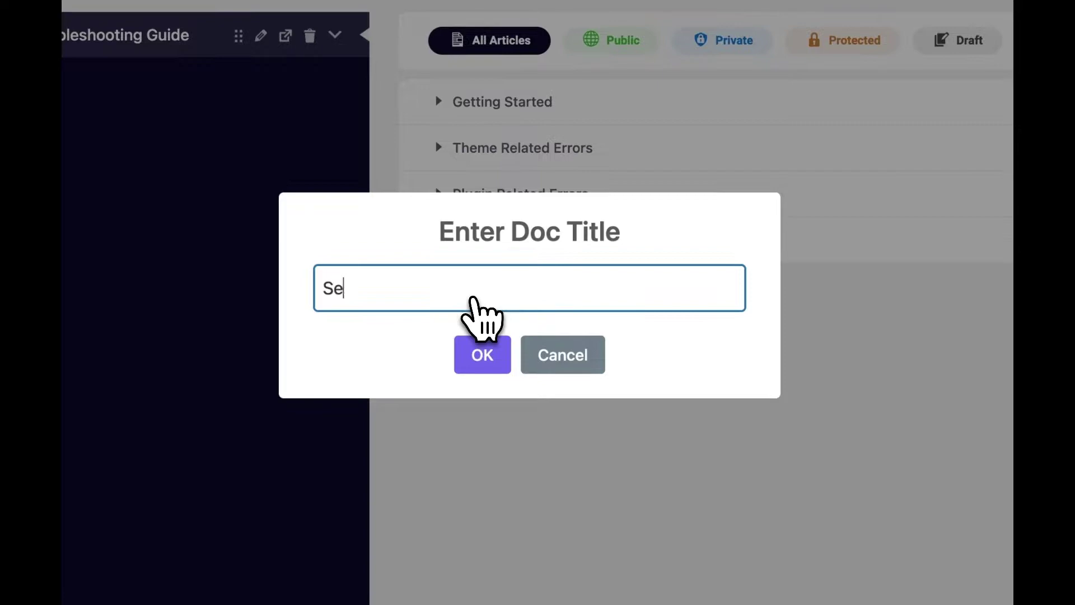
pyautogui.write('rver Issue')
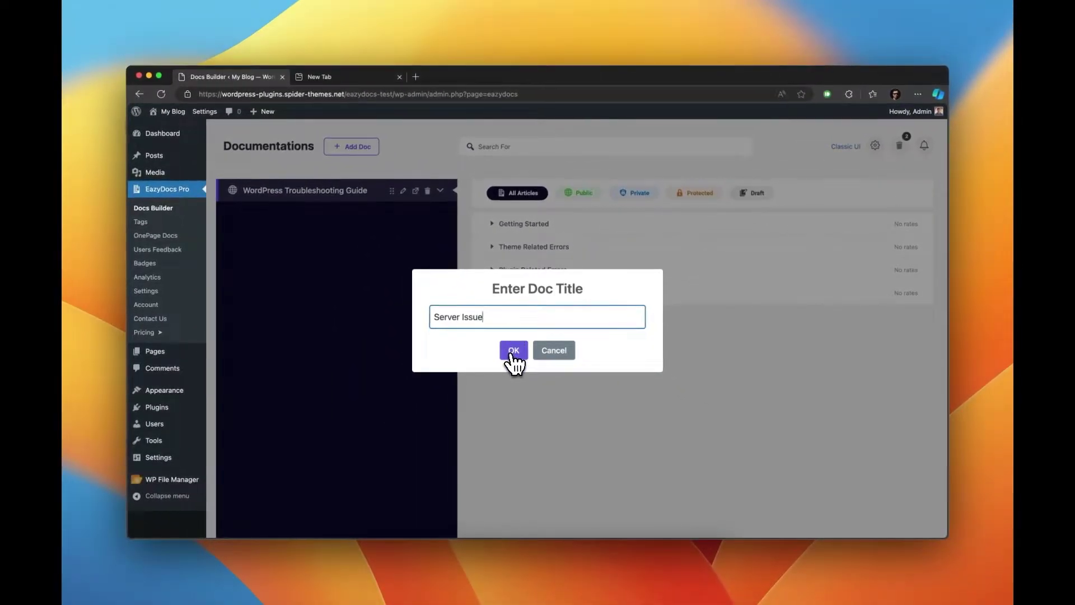
pyautogui.click(512, 354)
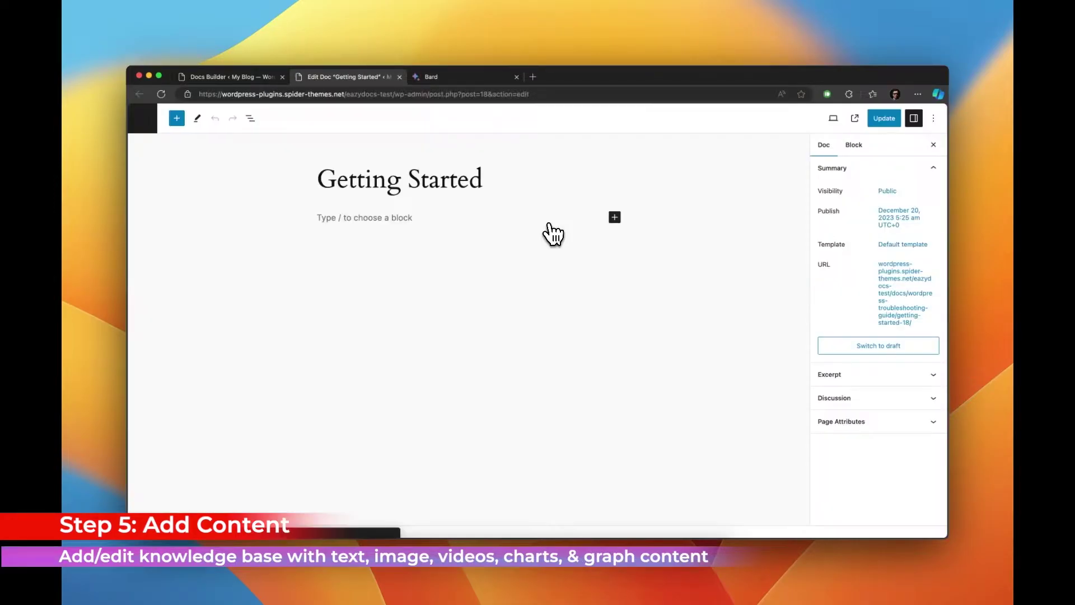
# - Paste troubleshooting tips into the Getting Started doc, save it, and review the live page
pyautogui.click(531, 223)
pyautogui.press('super+v')
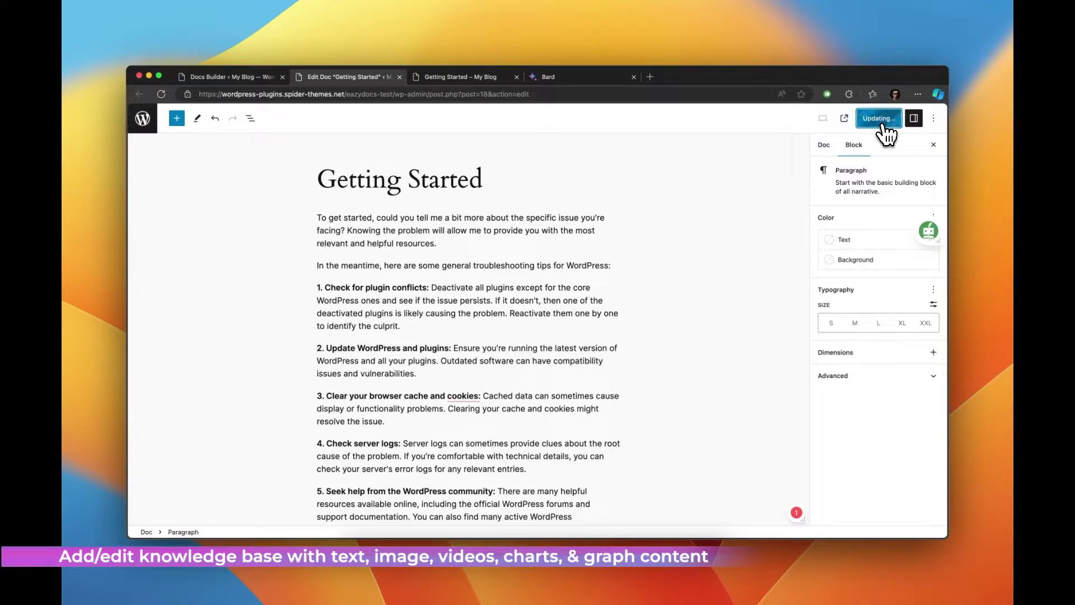
pyautogui.click(855, 120)
pyautogui.scroll(-3, 714, 347)
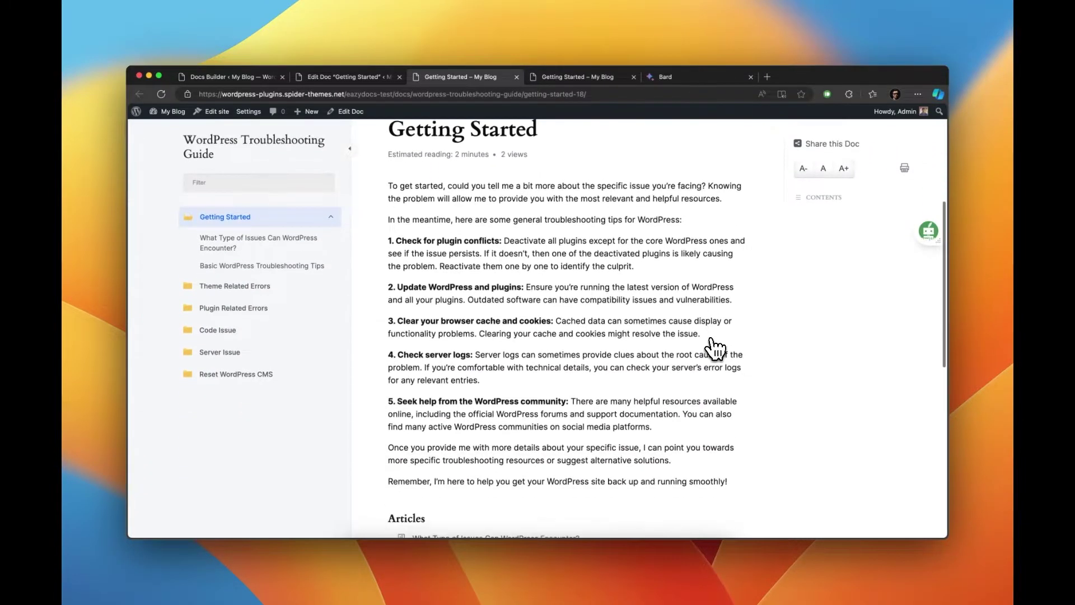
pyautogui.scroll(3, 713, 348)
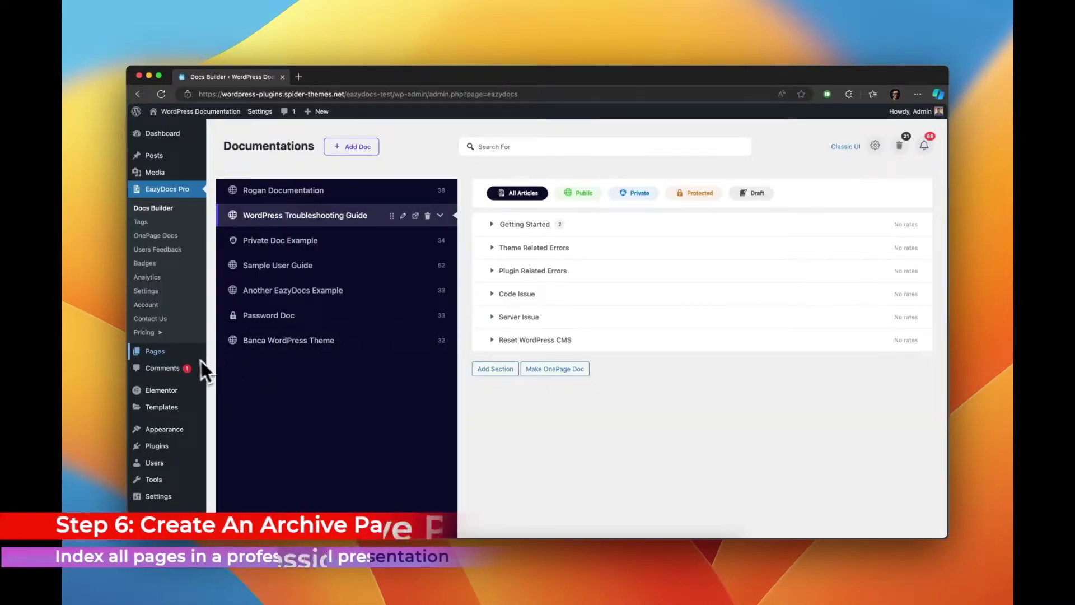
# - Create a new page titled 'Documentation Archive' and open it in Elementor
pyautogui.moveTo(177, 353)
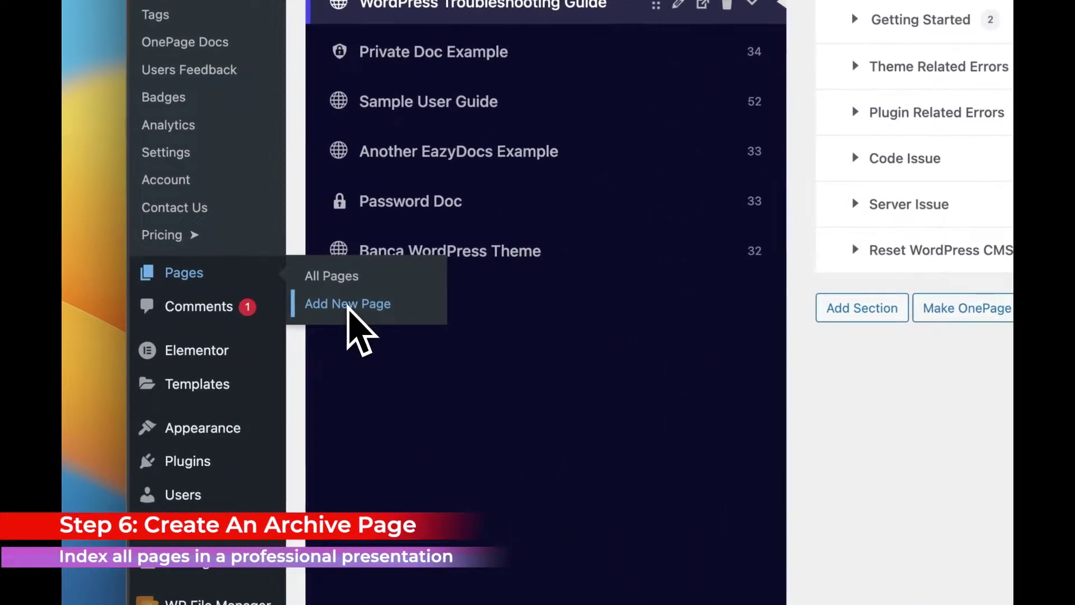
pyautogui.click(219, 363)
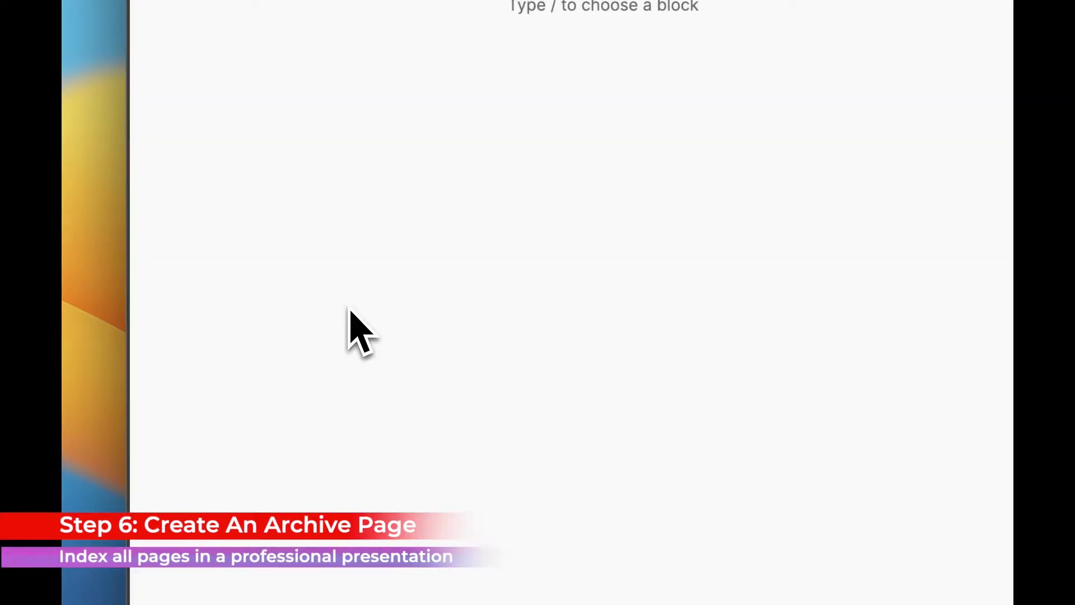
pyautogui.write('Documentation Archive')
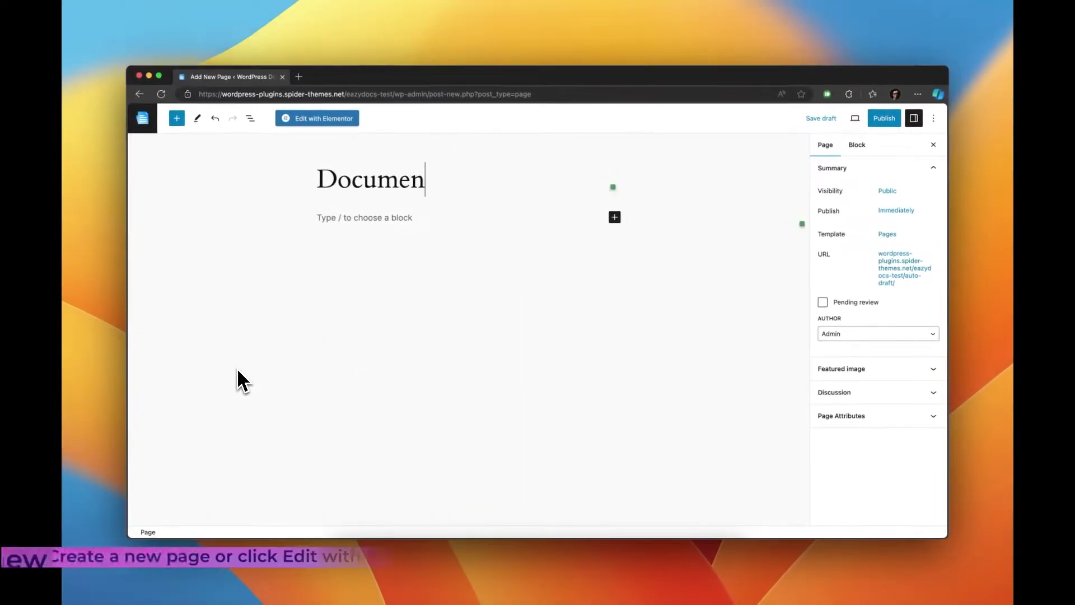
pyautogui.click(328, 119)
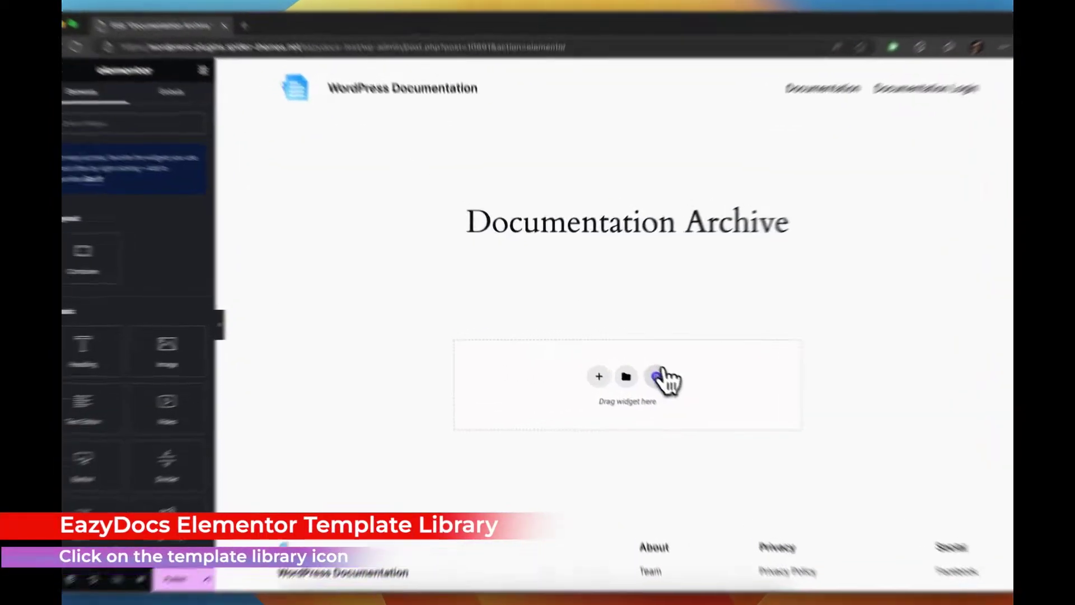
# - Insert the EazyDocs Cool Knowledge Base template and open the Multi Docs widget settings
pyautogui.click(634, 363)
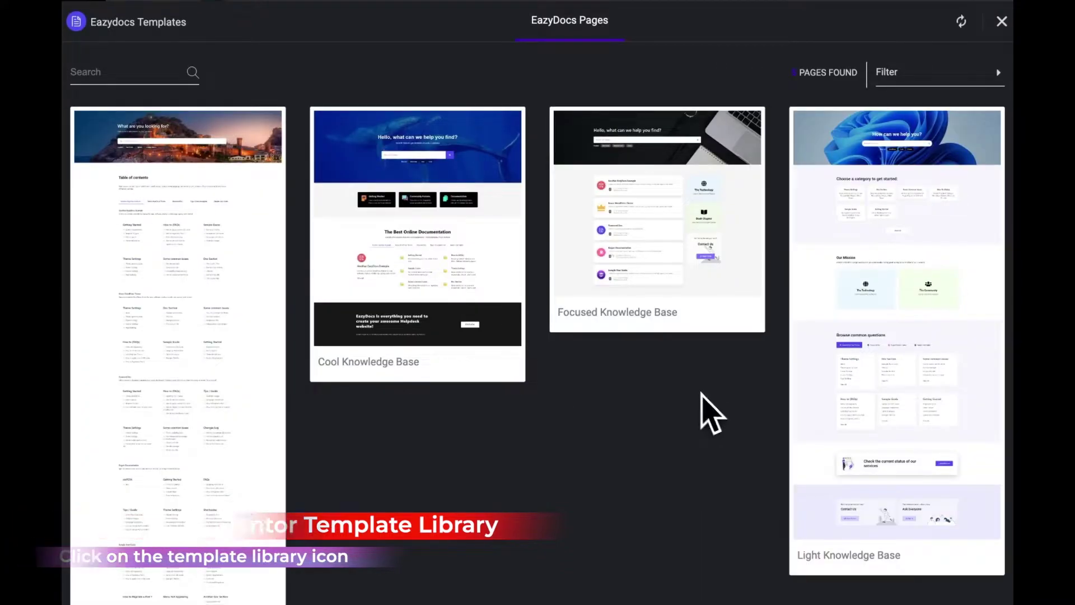
pyautogui.click(372, 368)
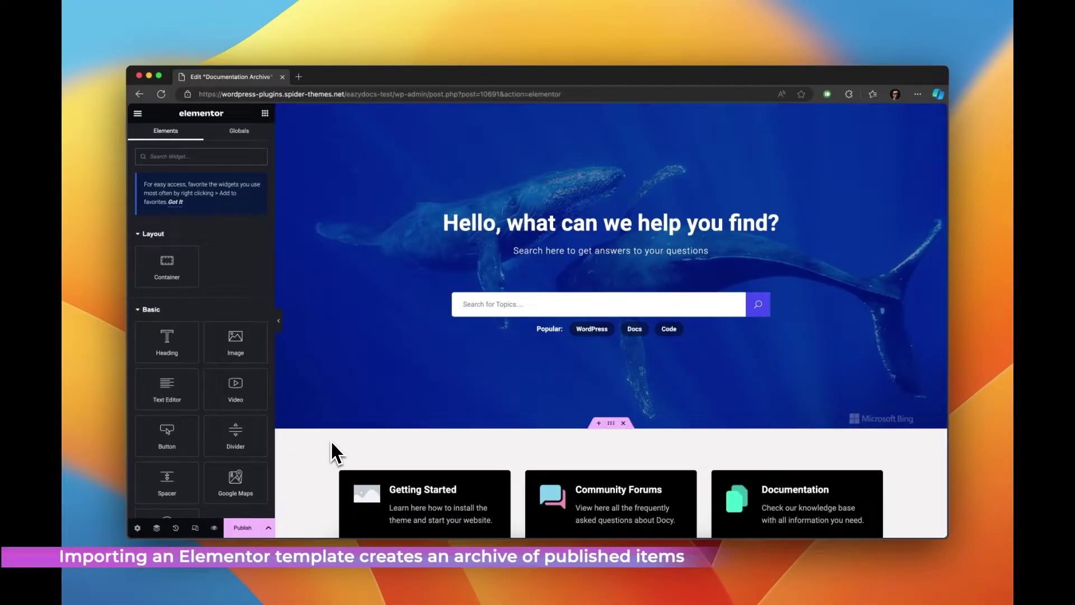
pyautogui.scroll(-2, 331, 443)
pyautogui.scroll(-7, 330, 439)
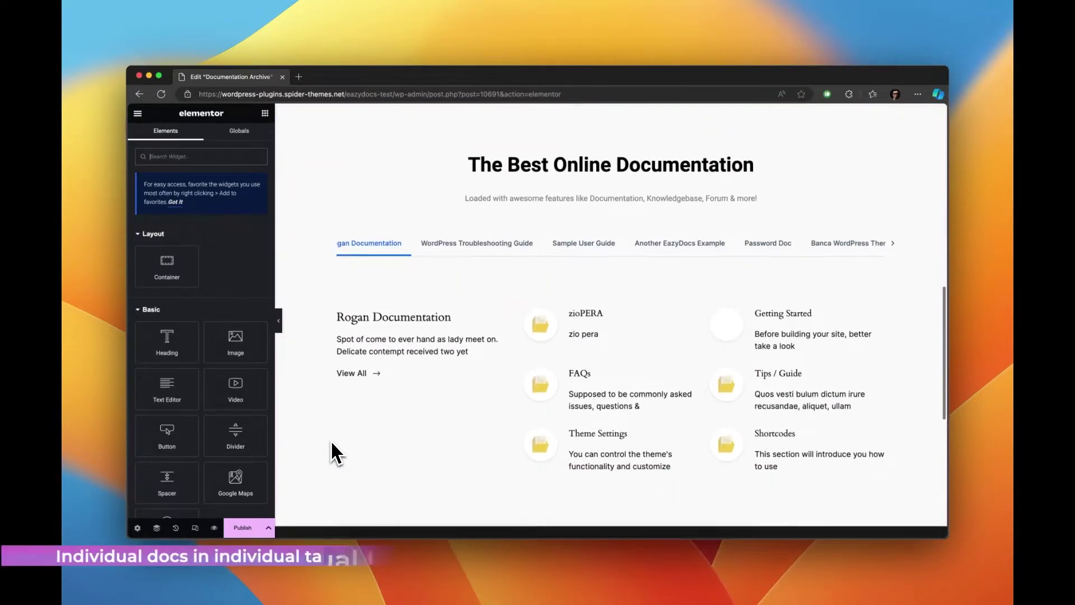
pyautogui.click(487, 244)
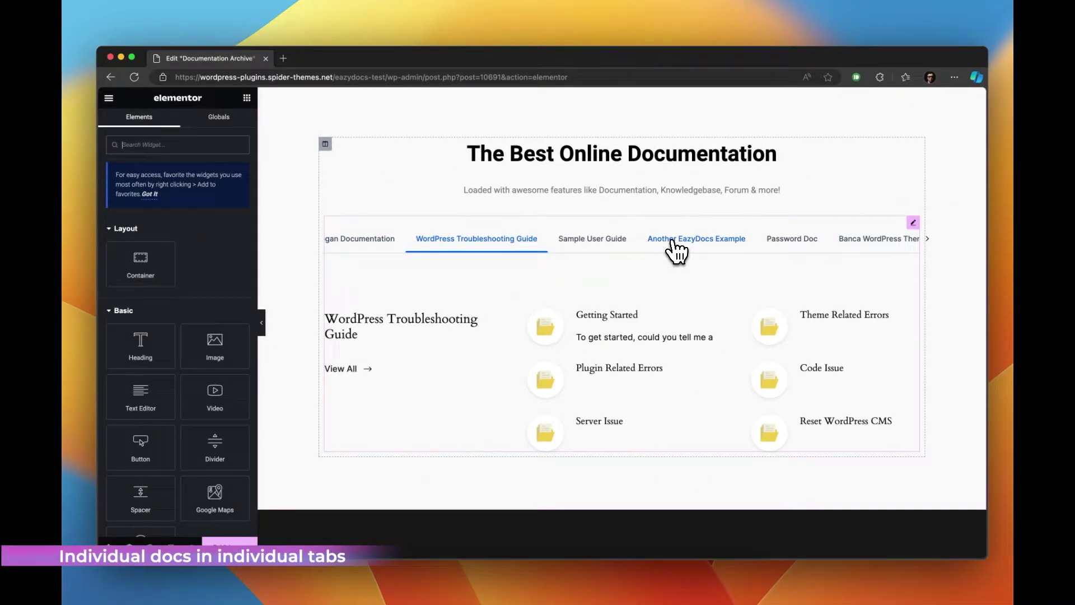
pyautogui.click(914, 222)
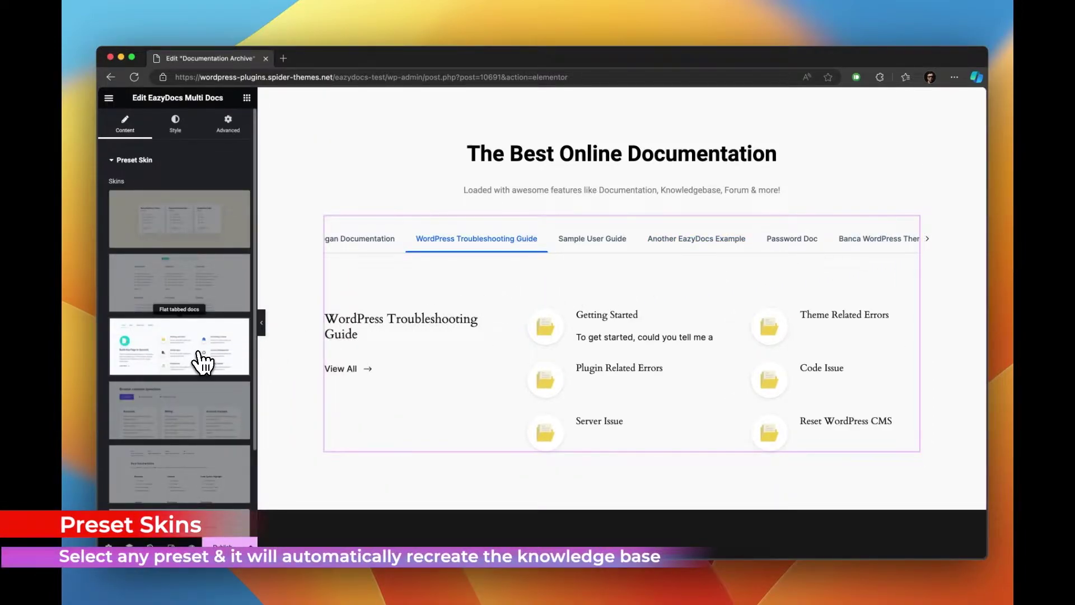
# - Apply the 'Docs without tab' preset skin to the Multi Docs widget
pyautogui.scroll(-1, 203, 361)
pyautogui.click(222, 205)
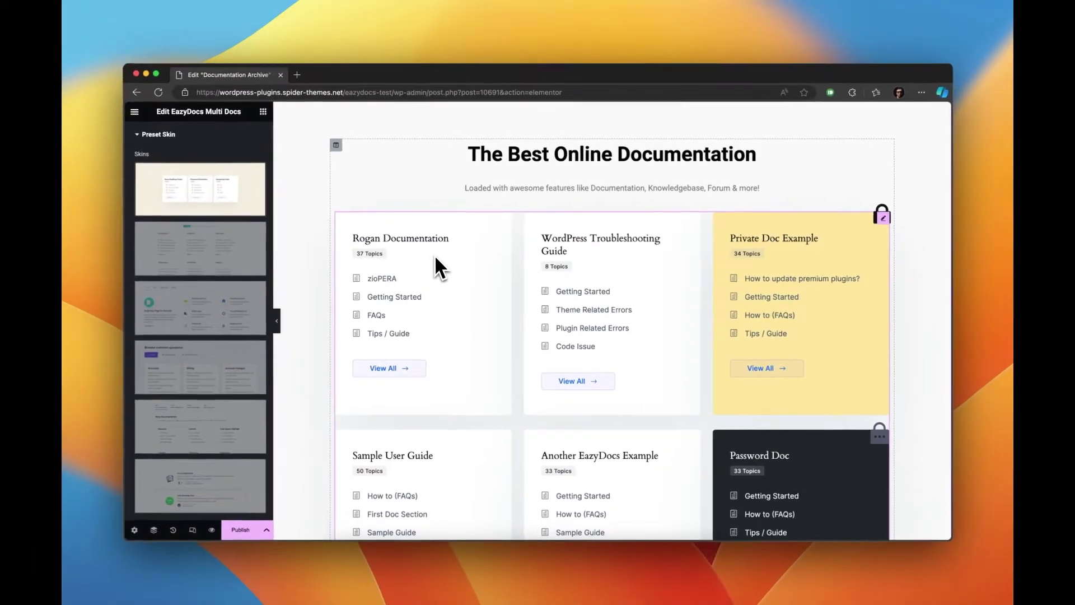
pyautogui.scroll(-3, 486, 280)
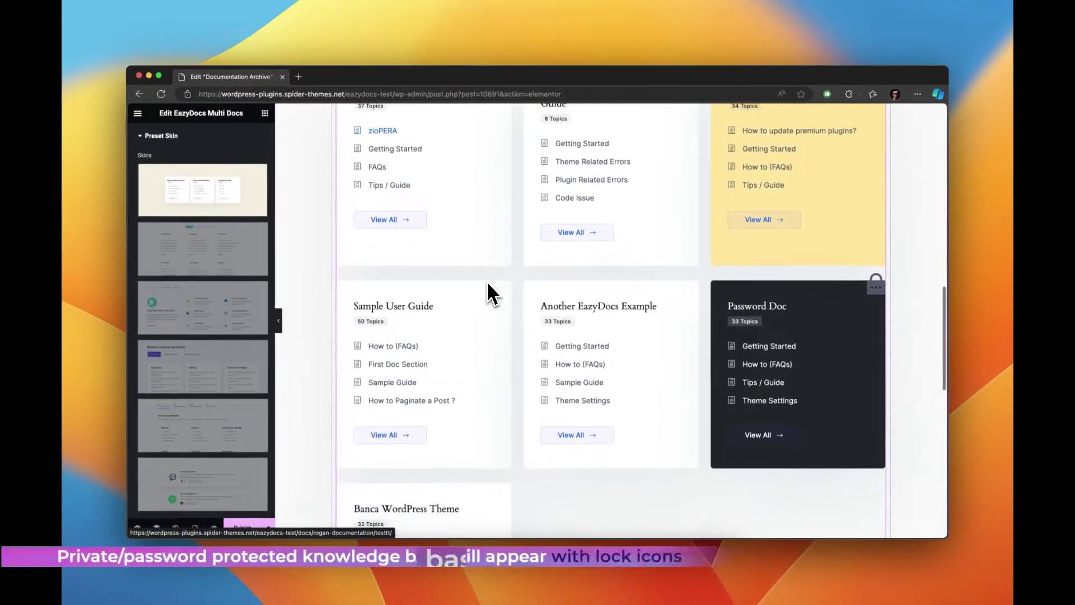
pyautogui.scroll(5, 486, 281)
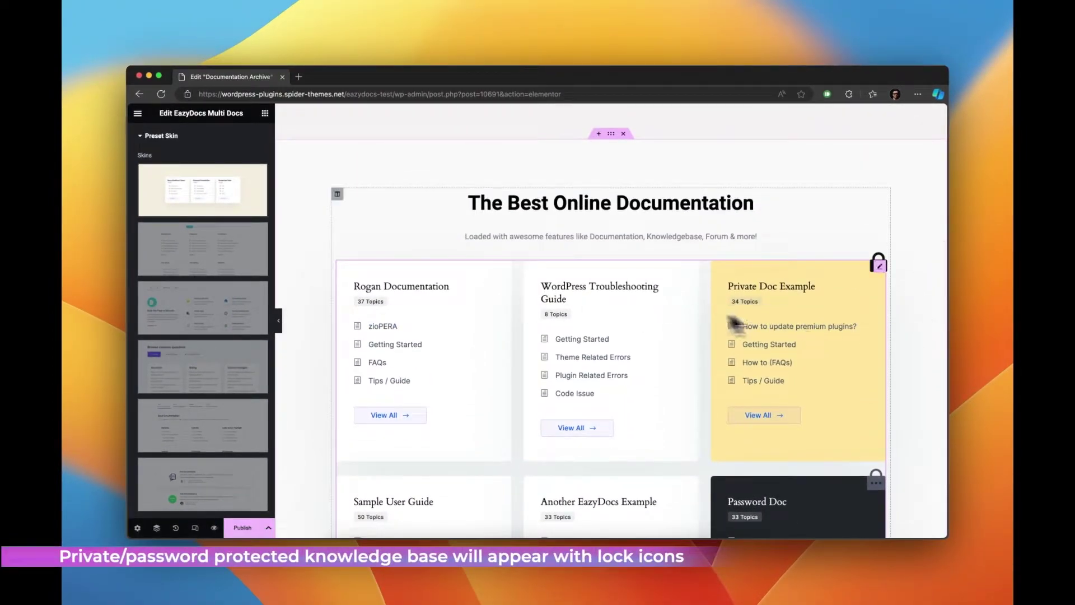
# - Change the Labels Read More Text from 'View All' to 'Read More'
pyautogui.click(144, 137)
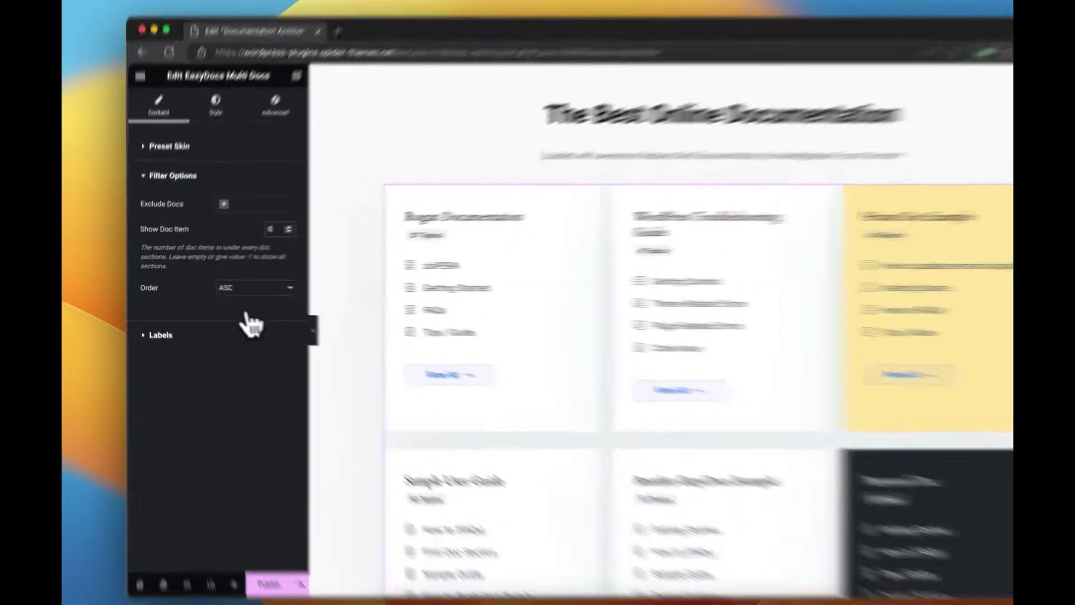
pyautogui.click(249, 328)
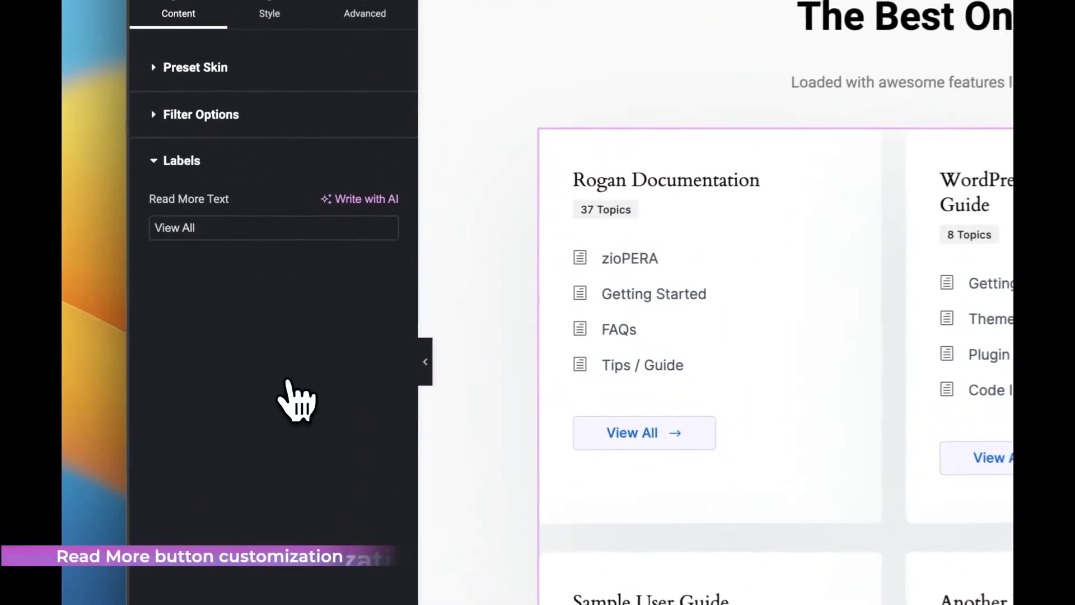
pyautogui.click(214, 247)
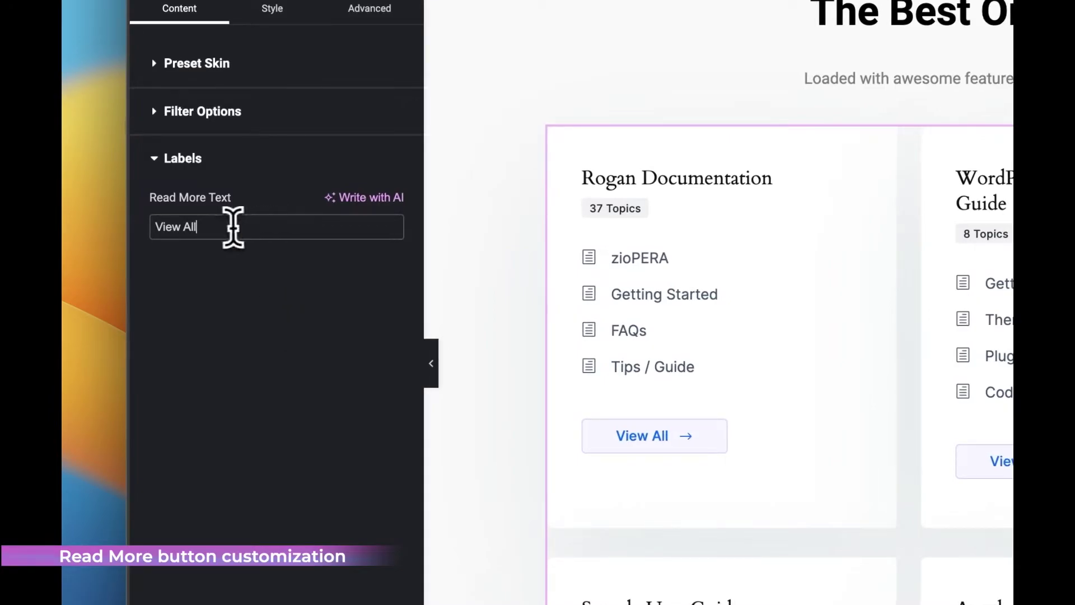
pyautogui.write('Read More')
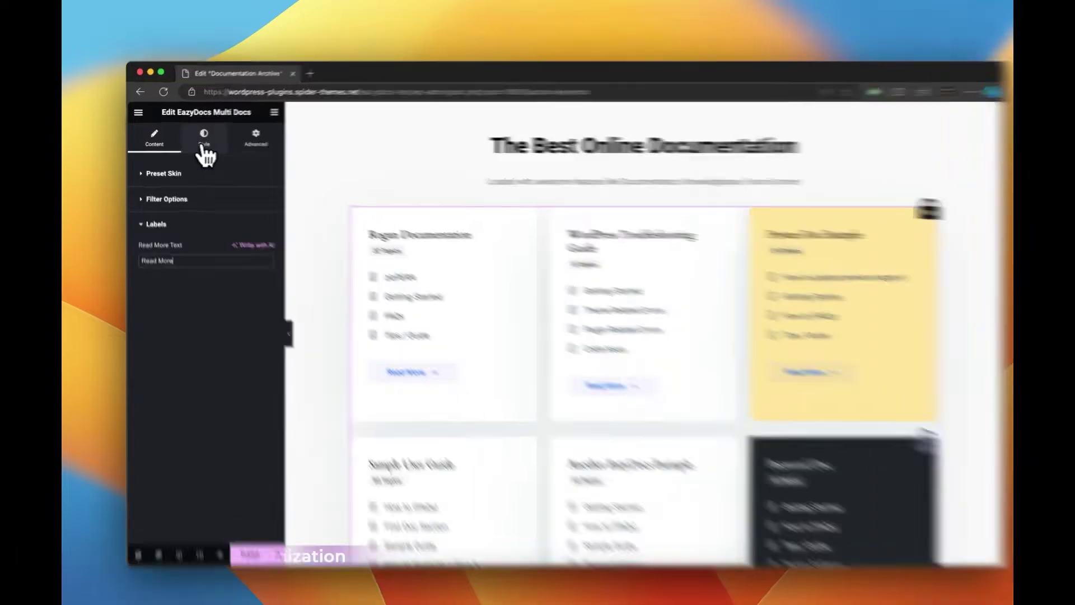
# - Set the button's hover text colour to pale lavender #E0DDF8 in the Style settings
pyautogui.click(272, 9)
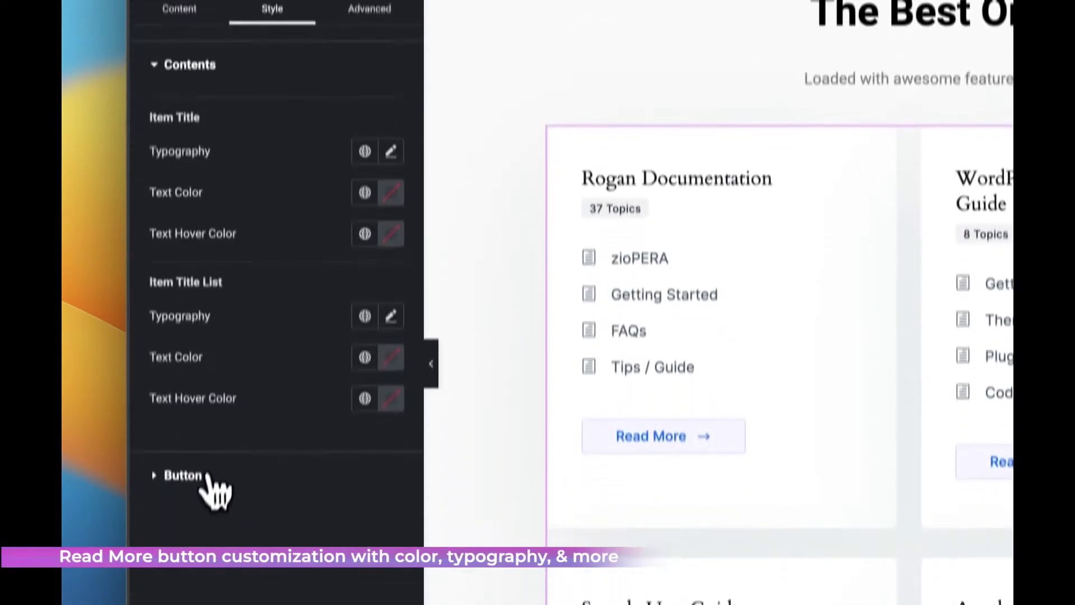
pyautogui.click(210, 476)
pyautogui.click(340, 159)
pyautogui.click(391, 200)
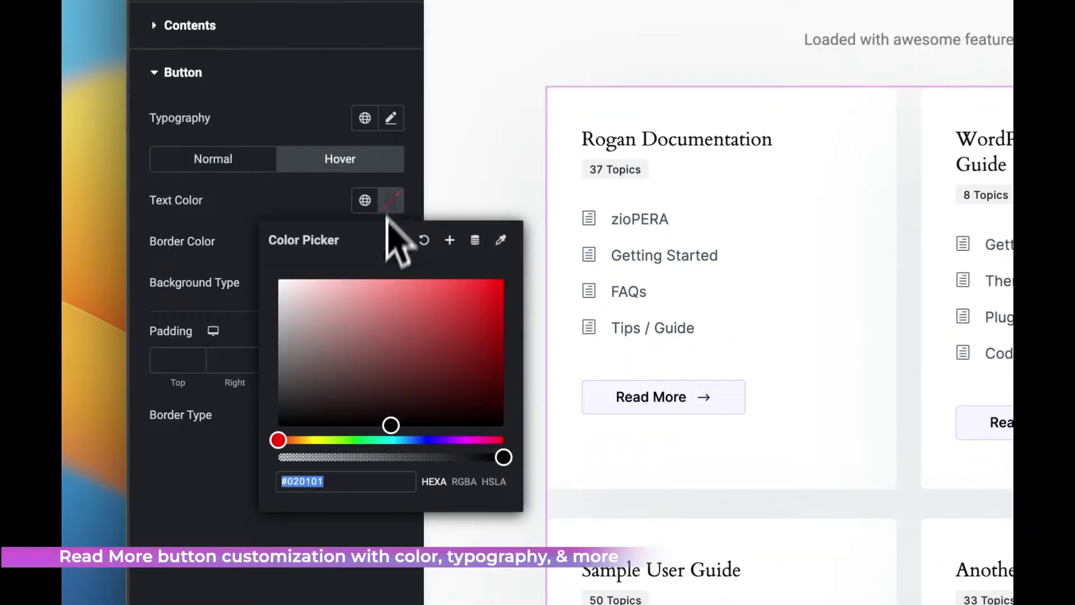
pyautogui.moveTo(423, 440); pyautogui.dragTo(436, 440)
pyautogui.moveTo(486, 299); pyautogui.dragTo(305, 285)
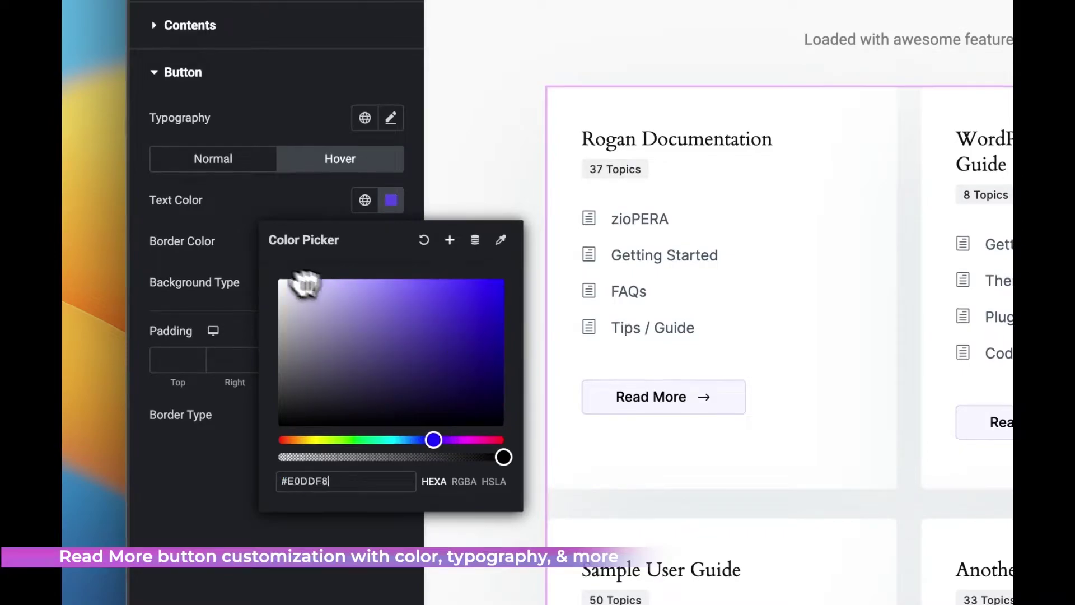
pyautogui.click(381, 210)
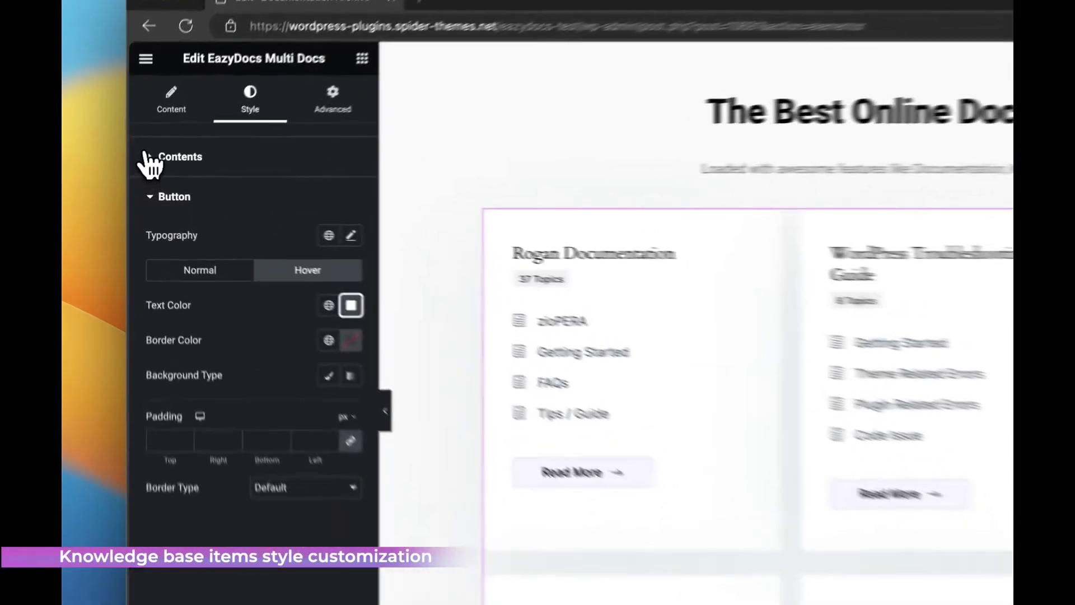
# - Set the Multi Docs item title typography family to Arial
pyautogui.click(147, 173)
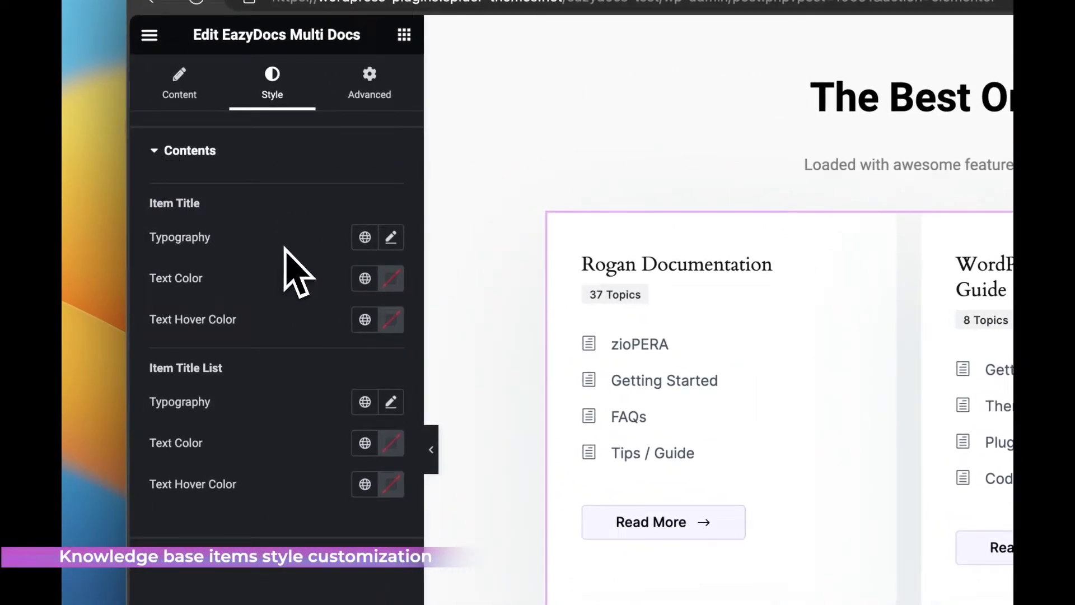
pyautogui.click(391, 238)
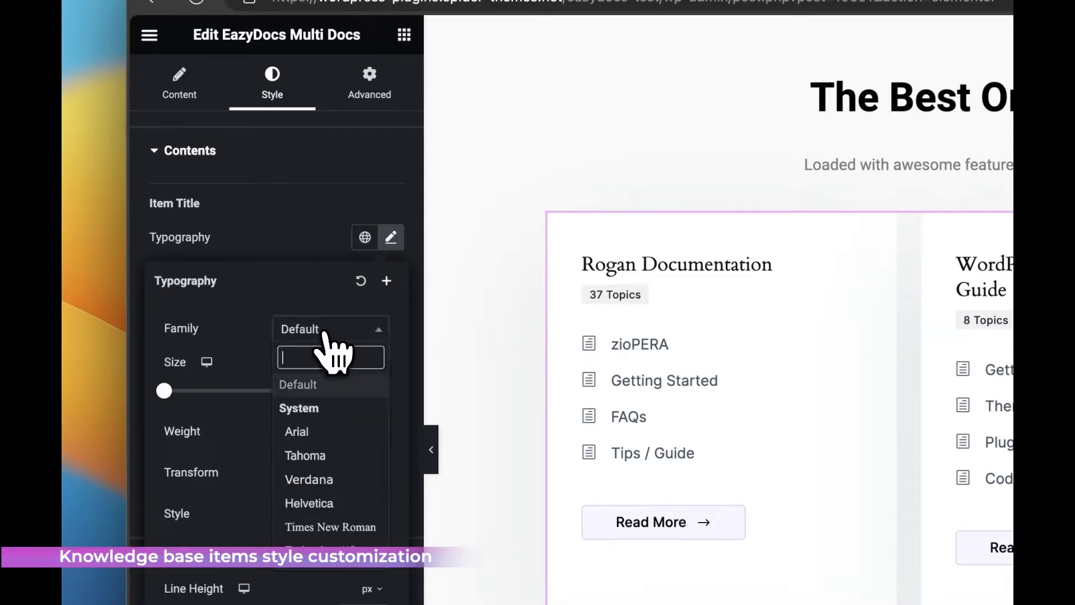
pyautogui.click(323, 431)
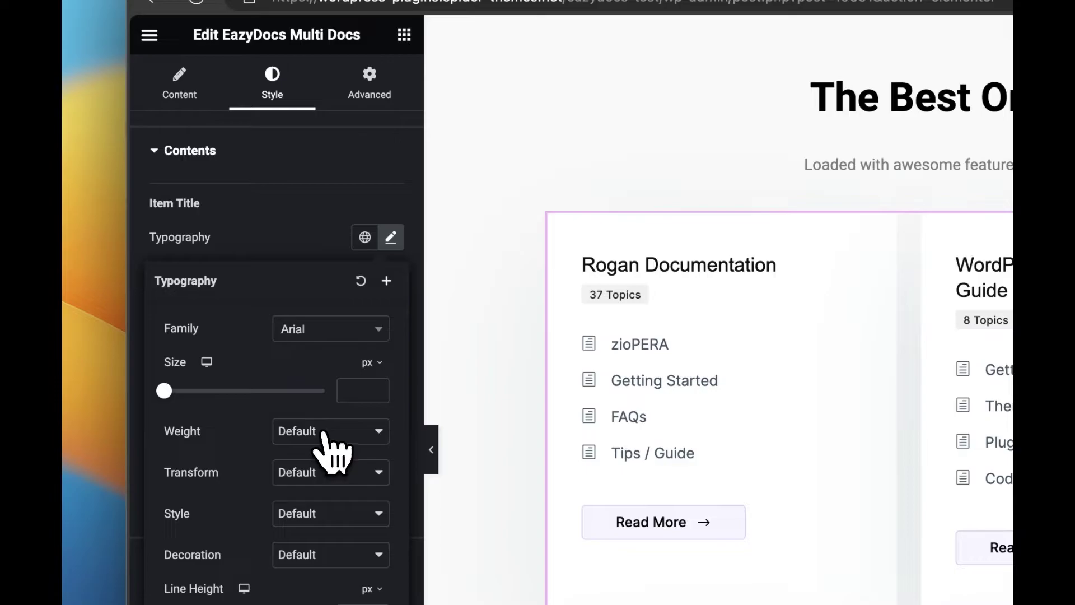
pyautogui.click(392, 238)
# - Colour the item titles blue-violet (#3F0EDD) and preview the knowledge base page
pyautogui.click(391, 279)
pyautogui.click(437, 385)
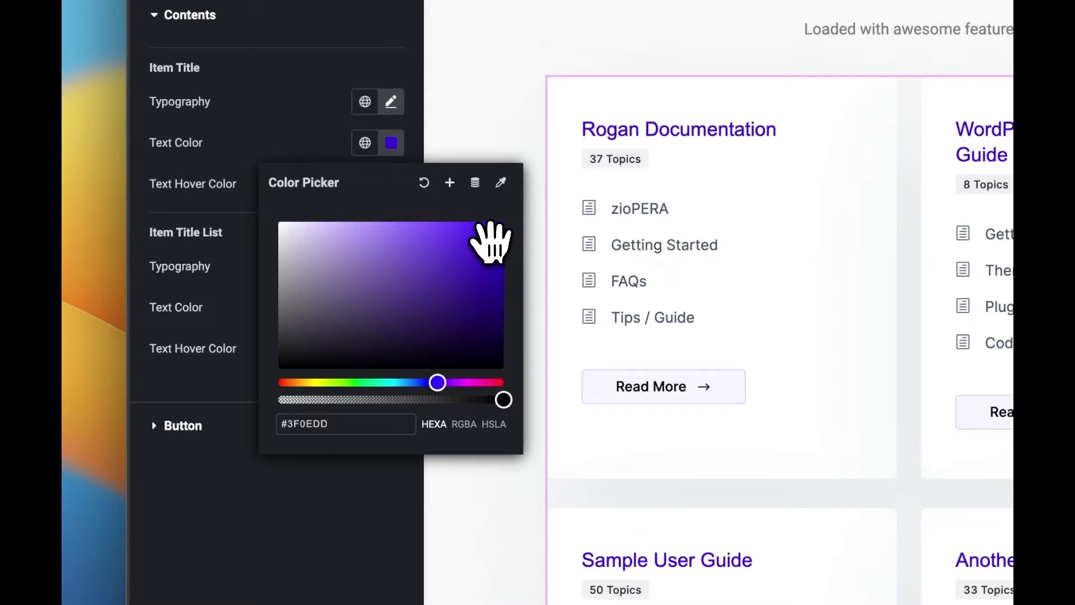
pyautogui.click(394, 146)
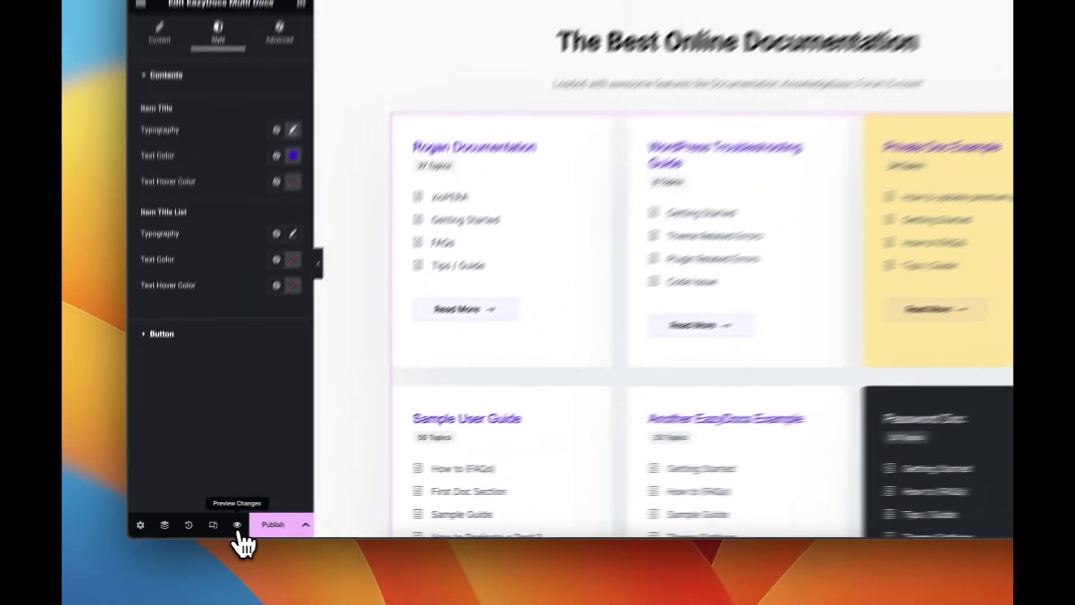
pyautogui.click(302, 516)
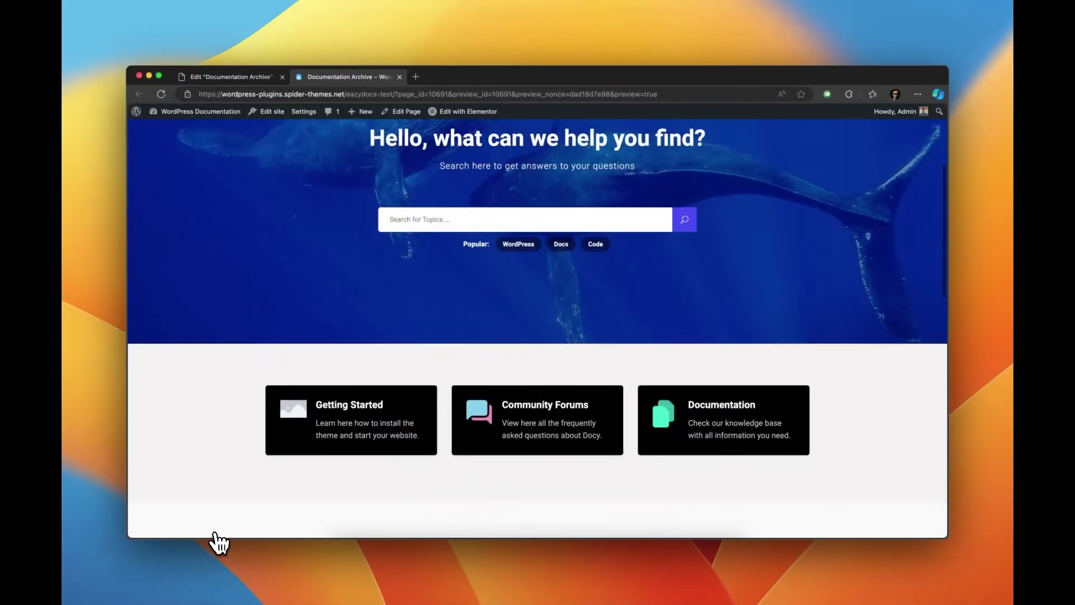
pyautogui.scroll(-5, 218, 541)
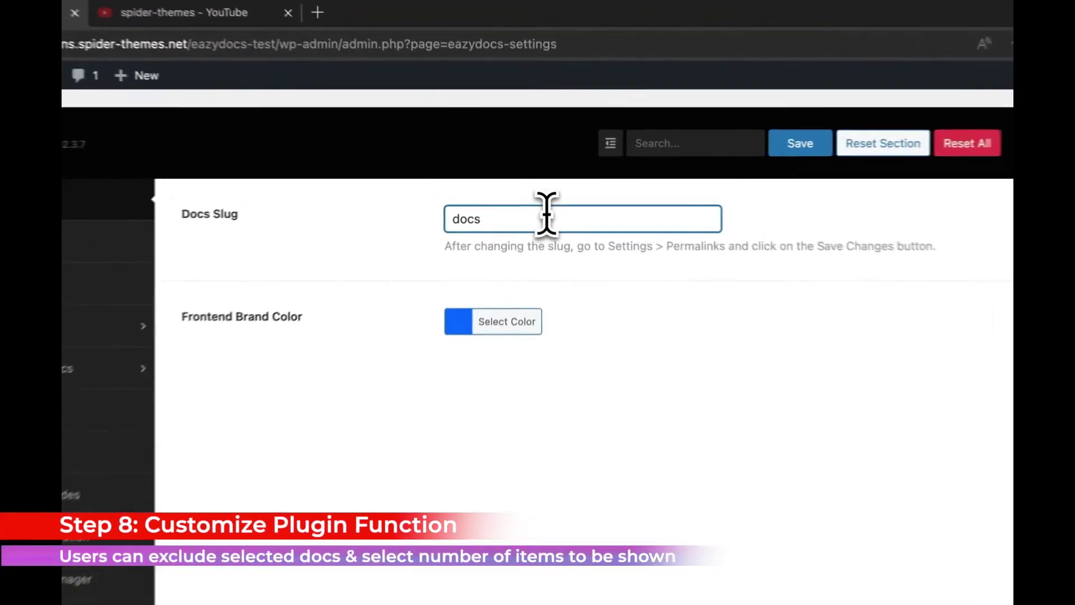
# - Change the Docs Slug to 'kb' and deepen the Frontend Brand Color to #071af2
pyautogui.press('BackSpace')
pyautogui.press('BackSpace')
pyautogui.press('BackSpace')
pyautogui.write('kb')
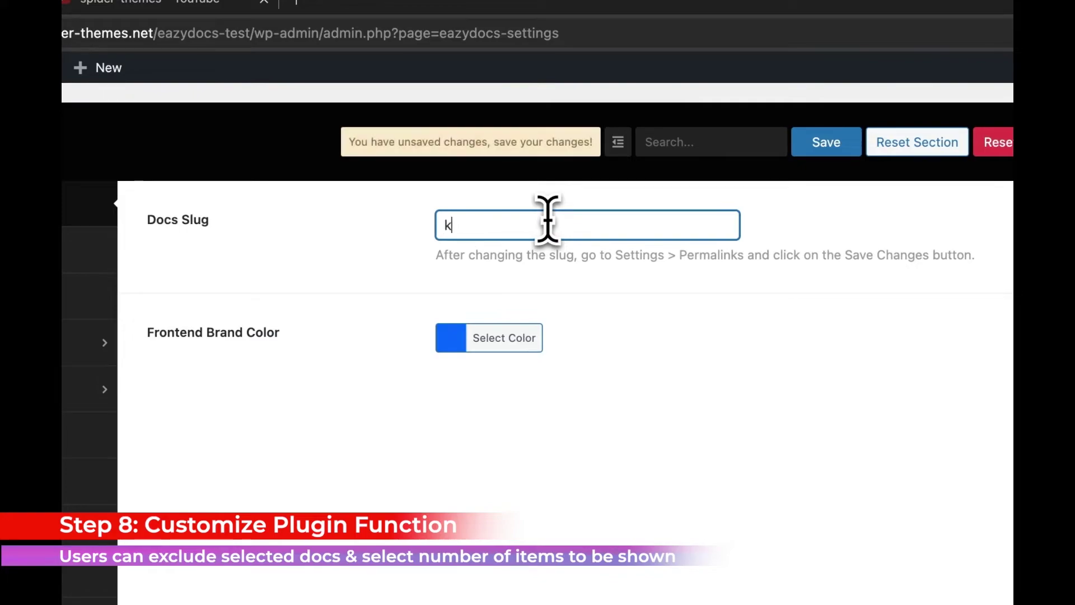
pyautogui.click(480, 348)
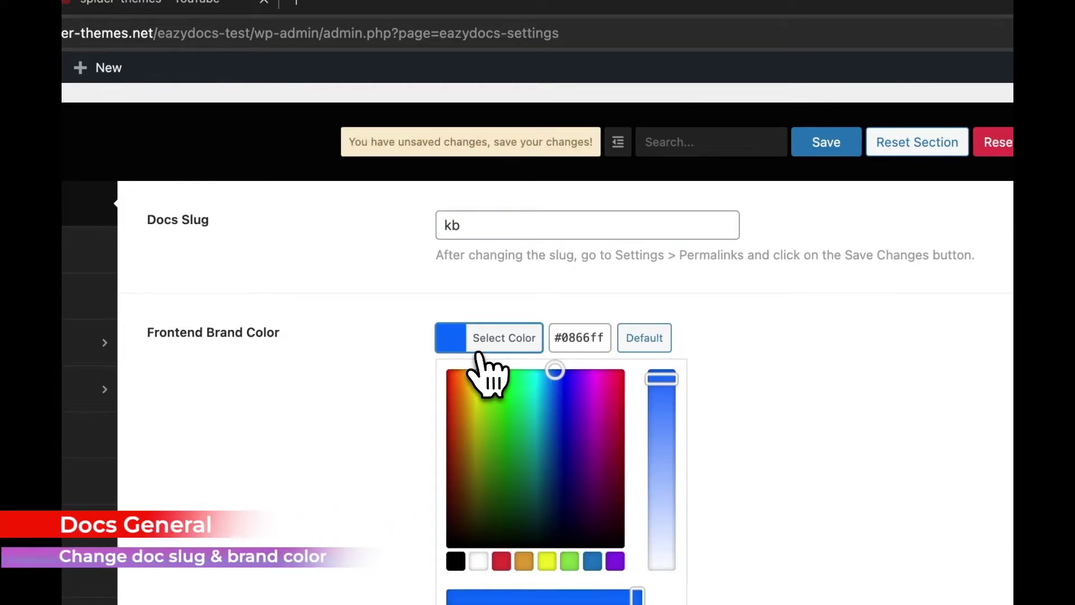
pyautogui.moveTo(554, 377); pyautogui.dragTo(560, 381)
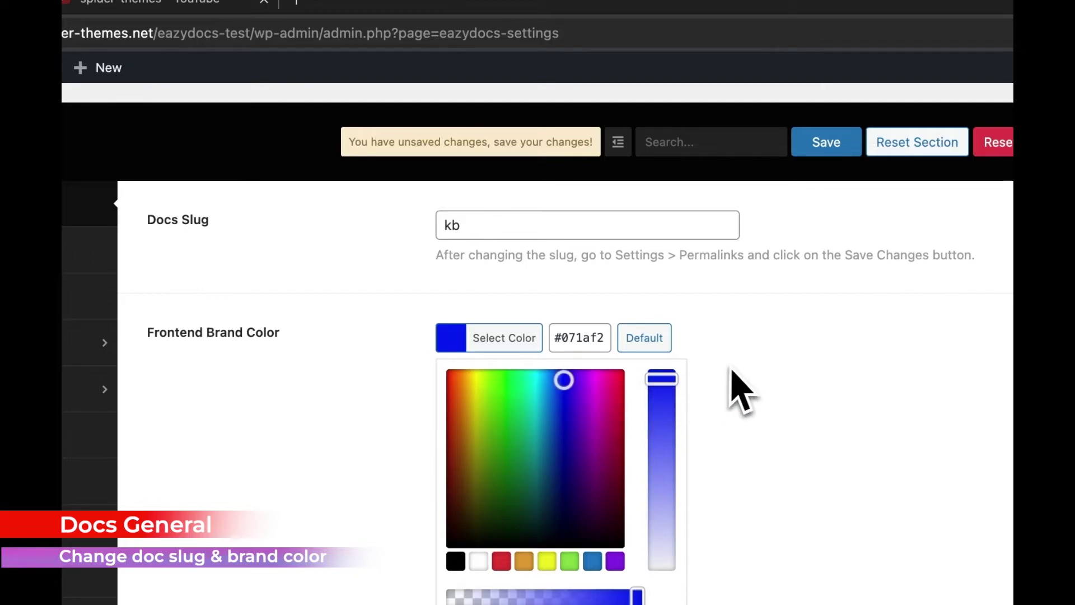
# - Use 2 Docs Columns for the archive, show the dark mode switcher, then view Doc Single settings
pyautogui.click(335, 263)
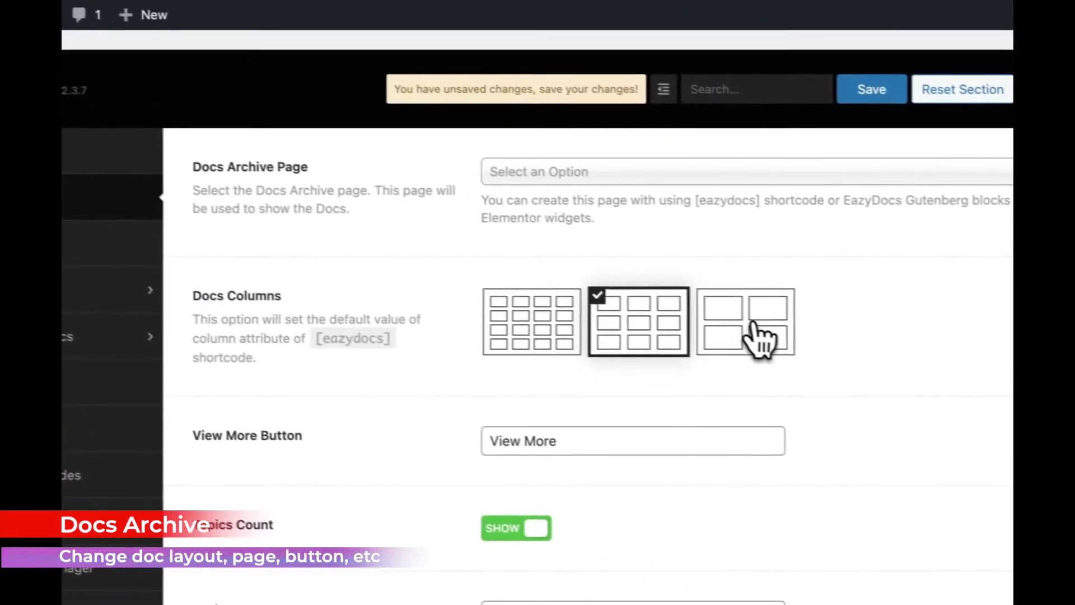
pyautogui.click(1000, 393)
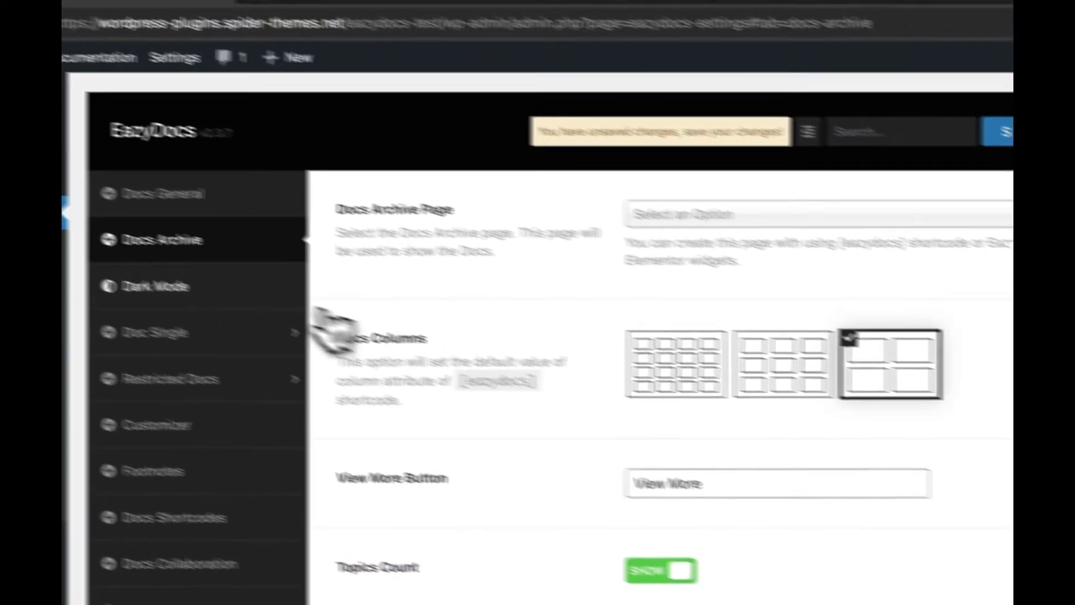
pyautogui.click(302, 288)
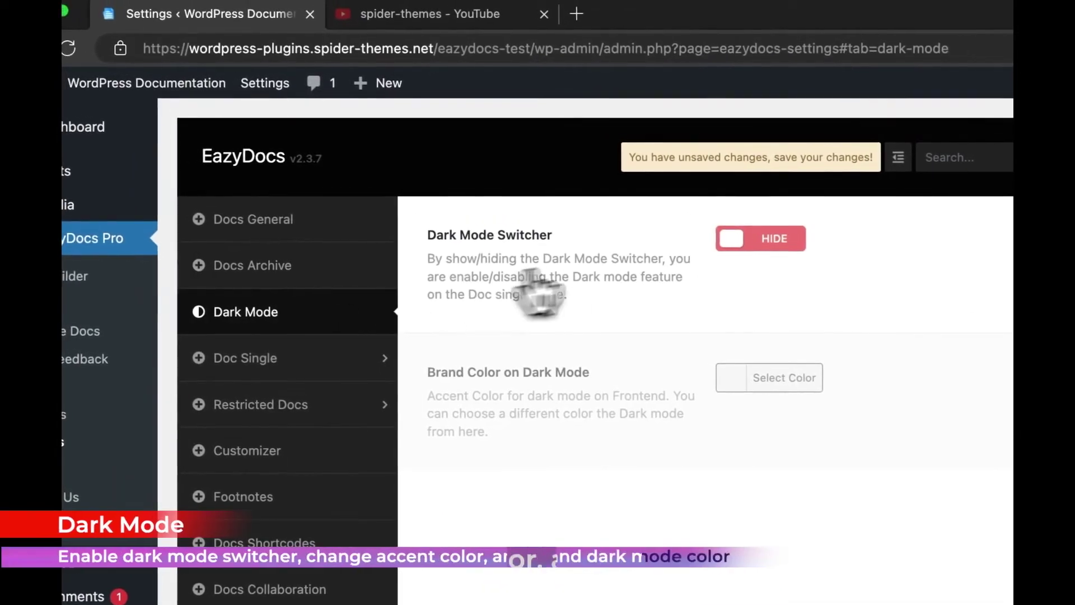
pyautogui.click(707, 215)
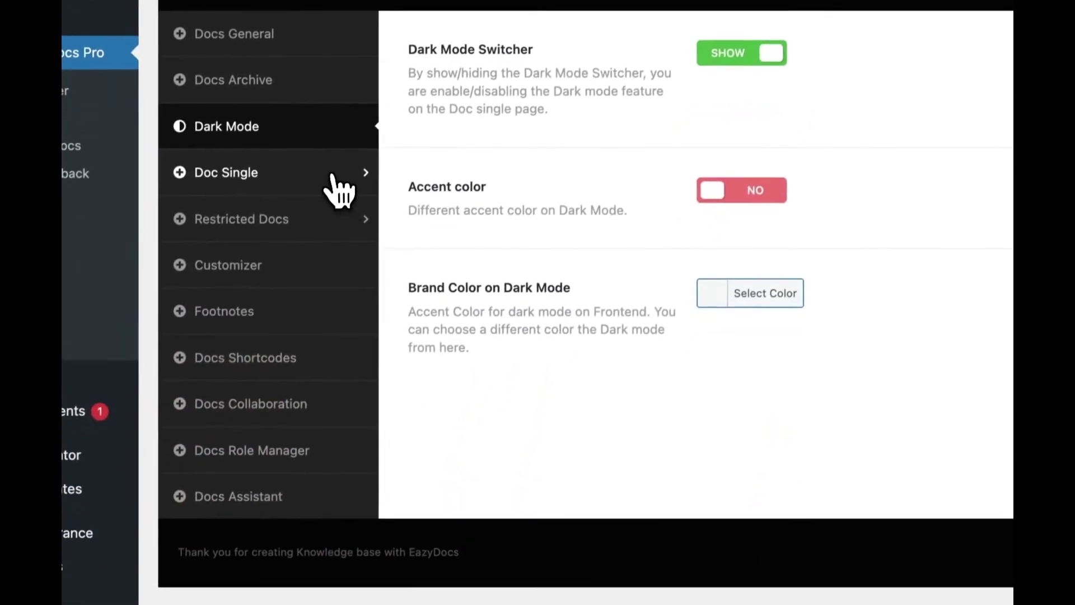
pyautogui.click(282, 369)
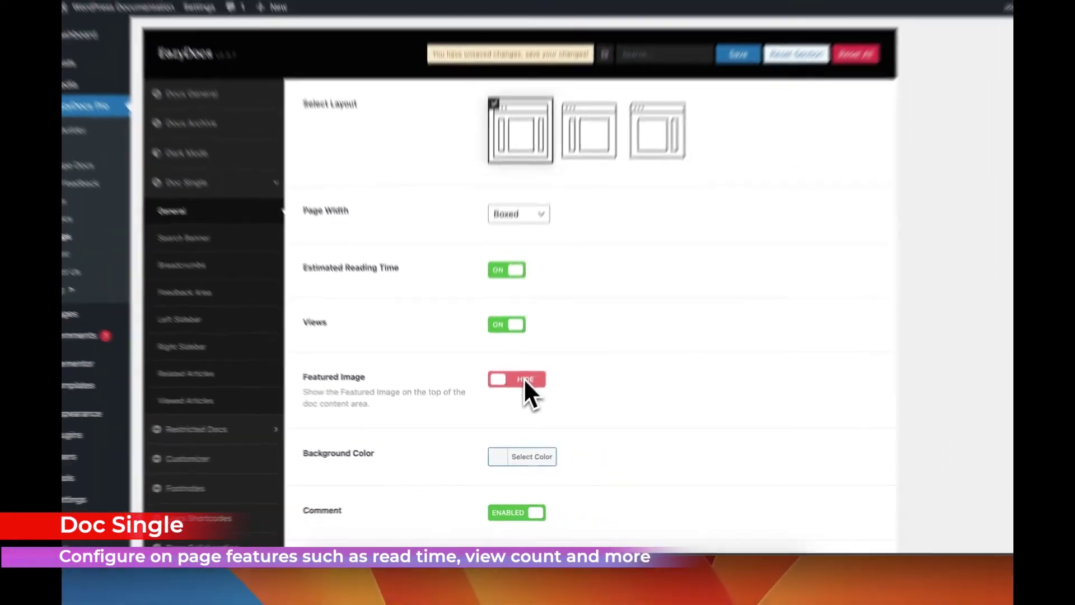
pyautogui.scroll(-5, 530, 392)
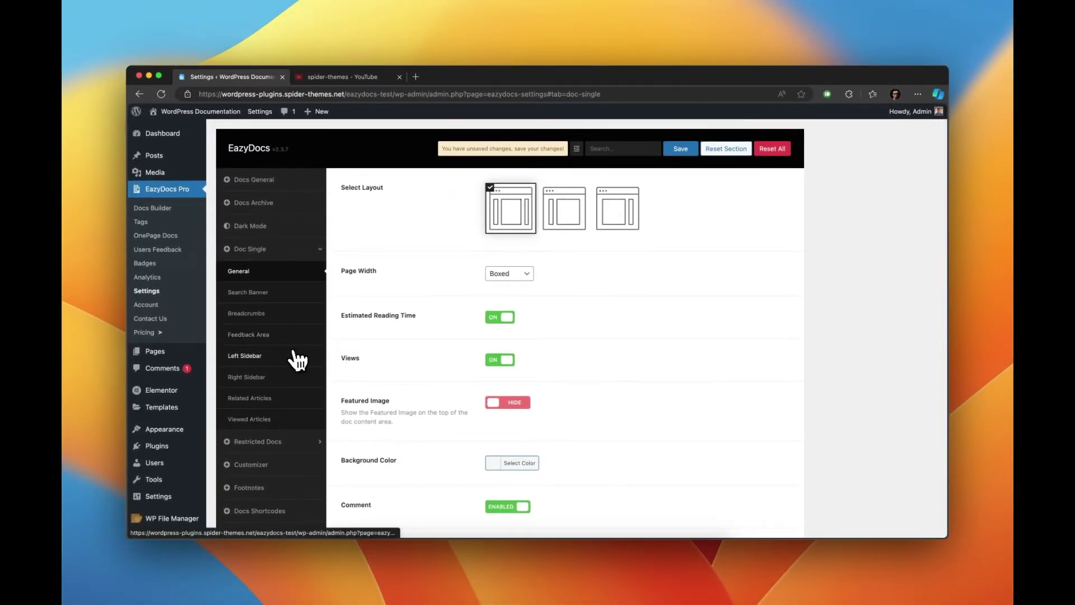
# - Enable Docs Collaboration with Documentation Login as the login page and show the Add Doc button
pyautogui.click(295, 359)
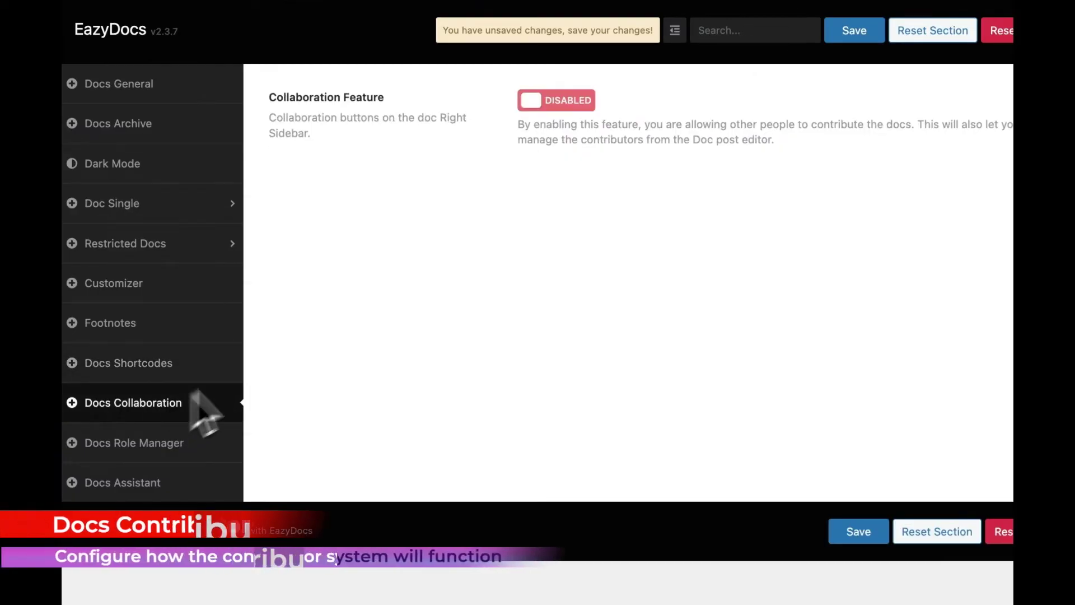
pyautogui.click(557, 101)
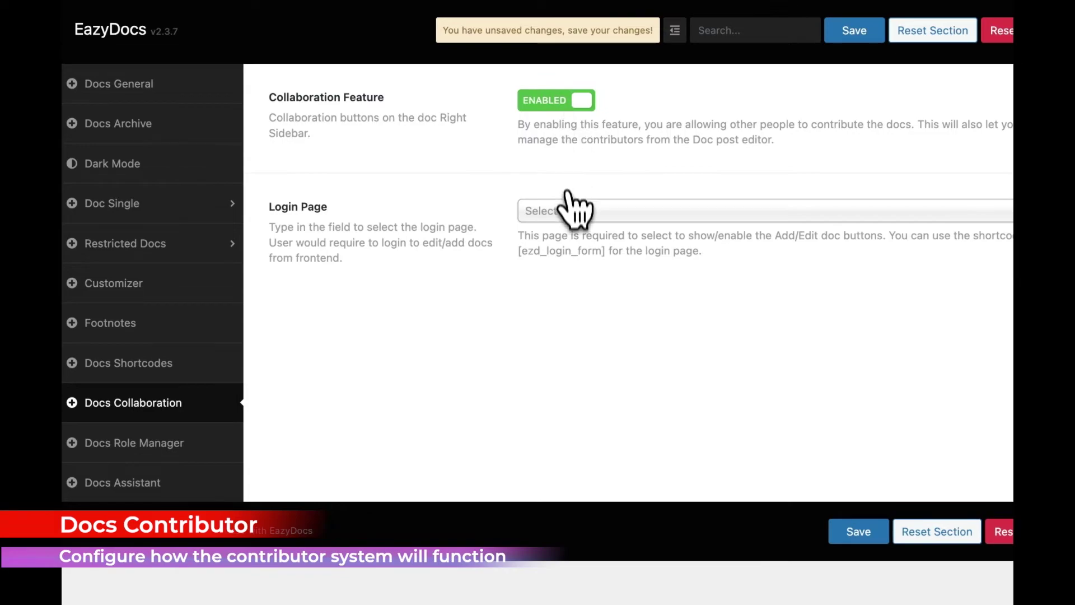
pyautogui.click(576, 210)
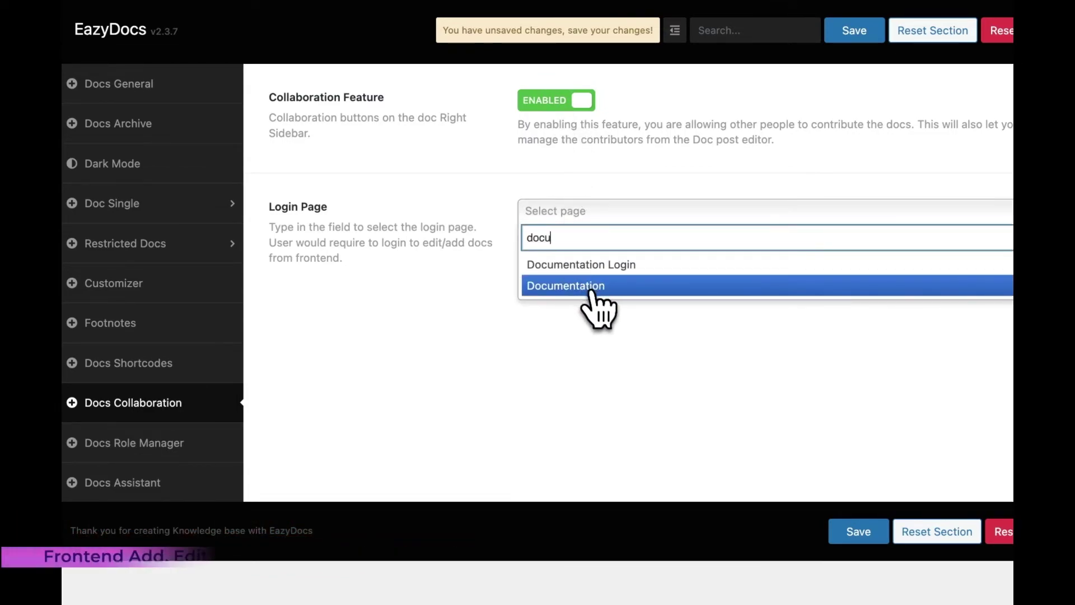
pyautogui.click(597, 266)
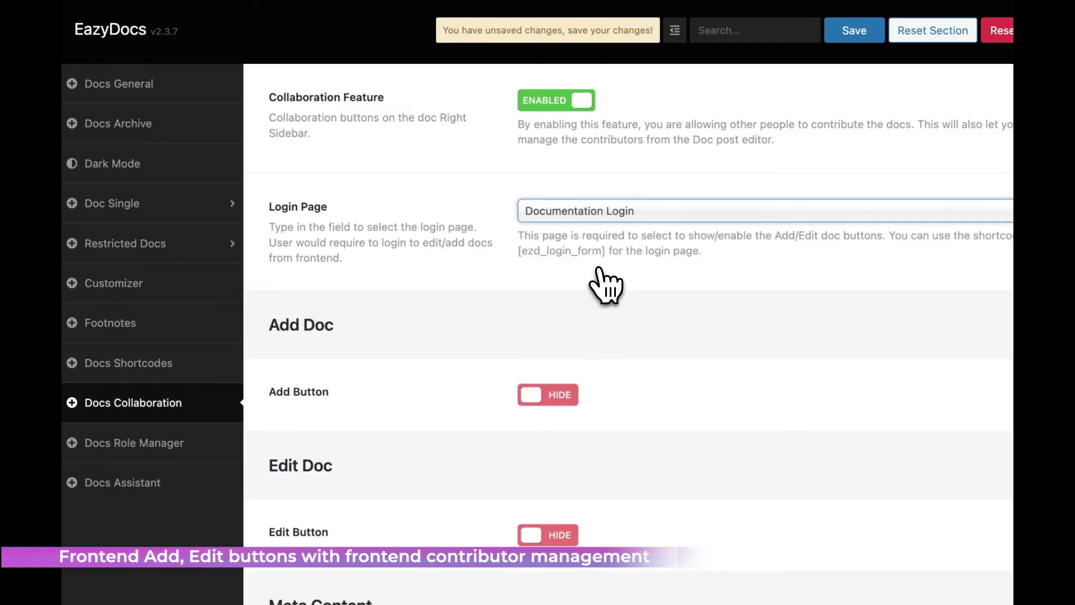
pyautogui.click(530, 399)
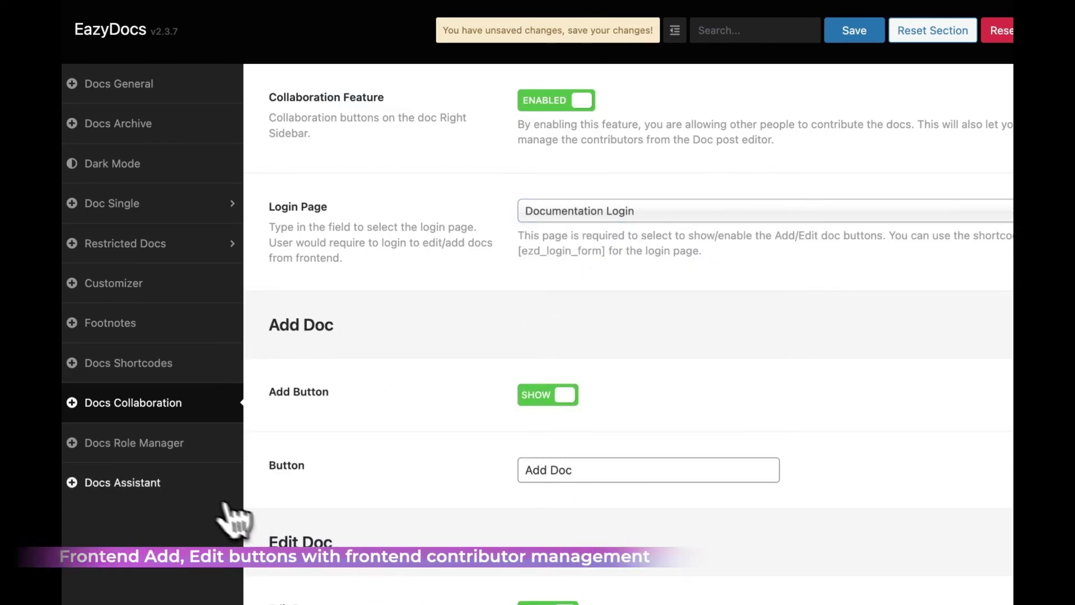
# - Enable the Docs Assistant and save all EazyDocs settings
pyautogui.click(171, 451)
pyautogui.click(171, 485)
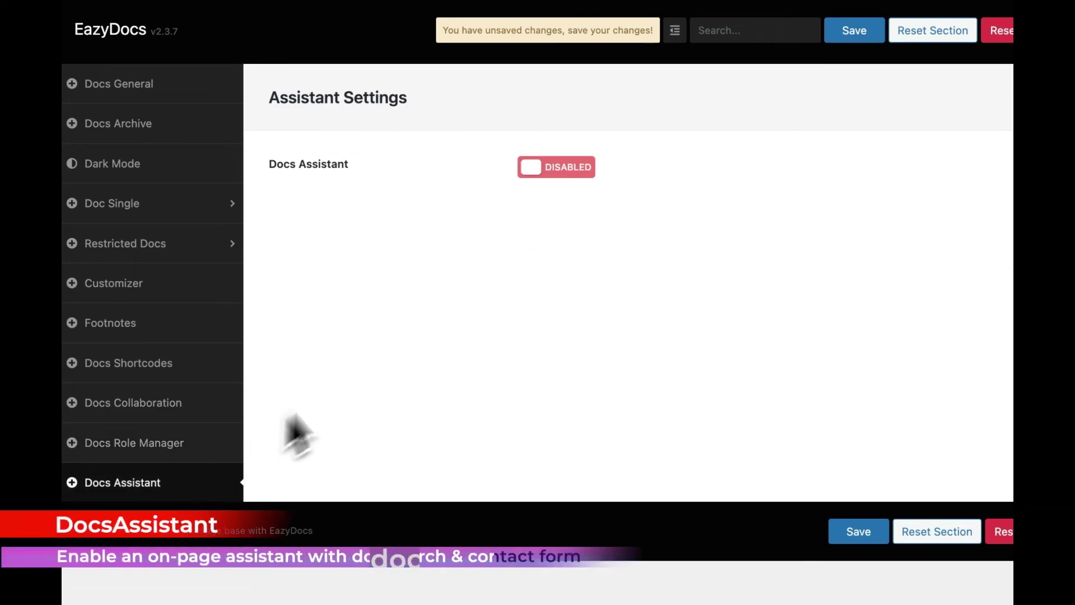
pyautogui.click(560, 168)
pyautogui.click(834, 38)
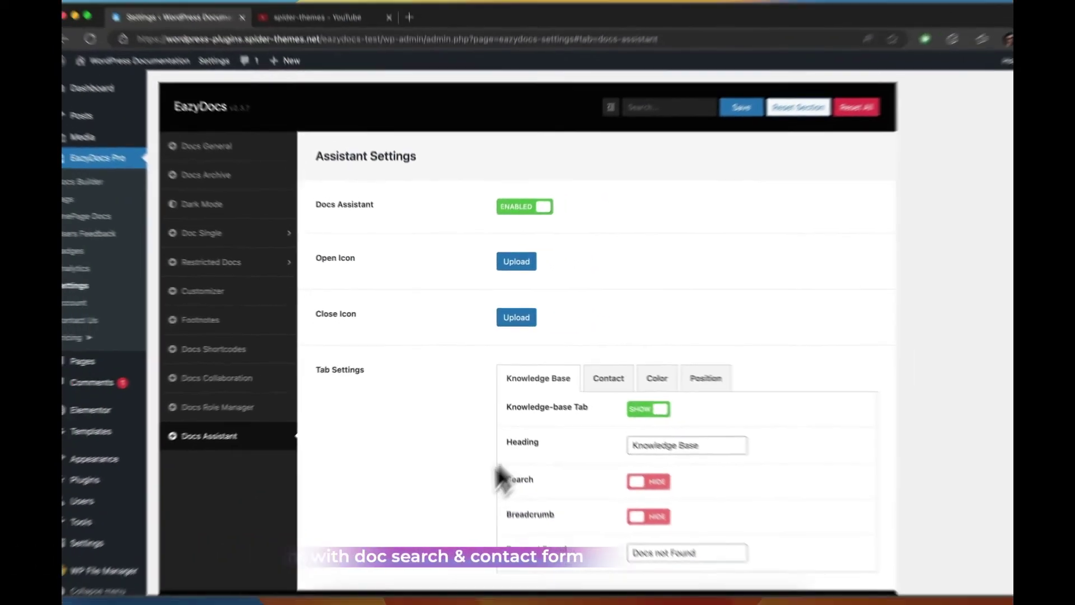